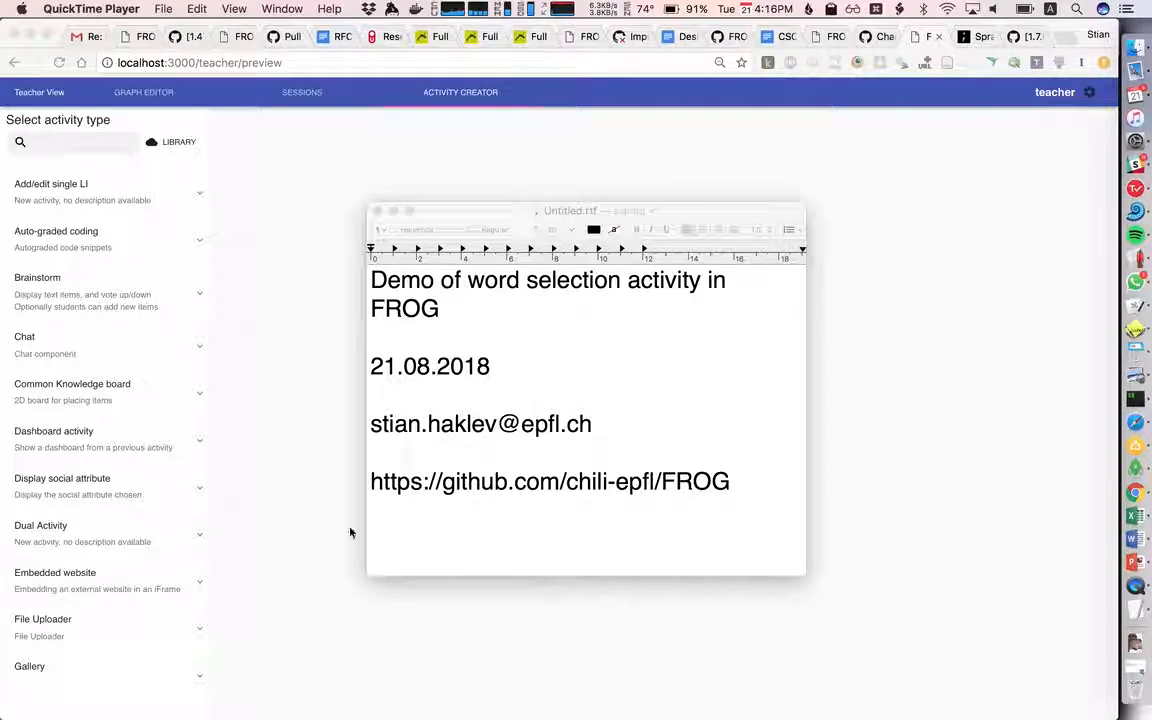
- Bring Chrome forward and pick Words selection as the new activity type
click(247, 500)
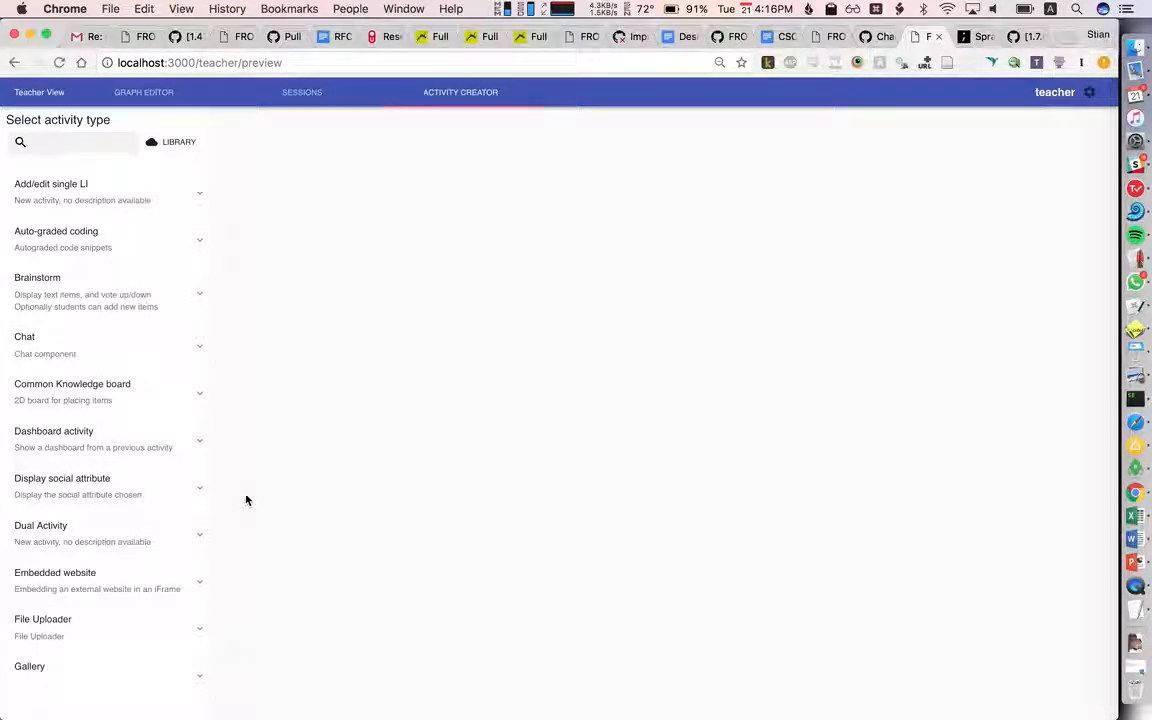
scroll(126, 505, down, 10)
scroll(126, 511, down, 5)
scroll(126, 511, down, 3)
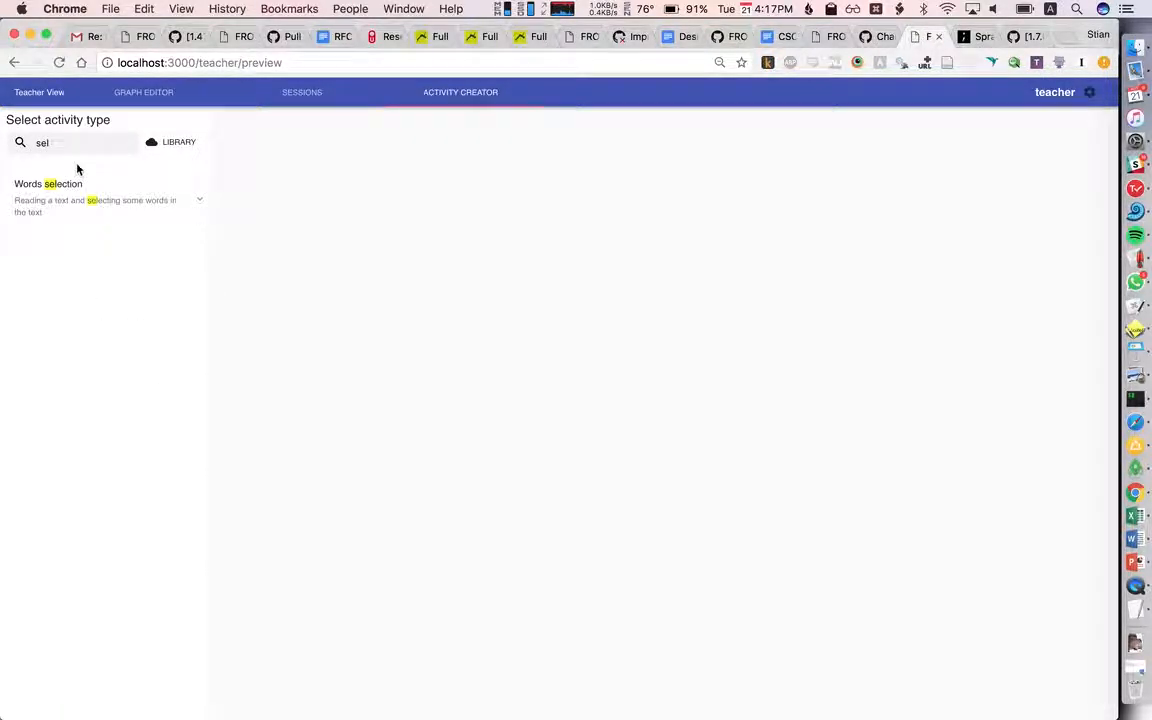
click(75, 206)
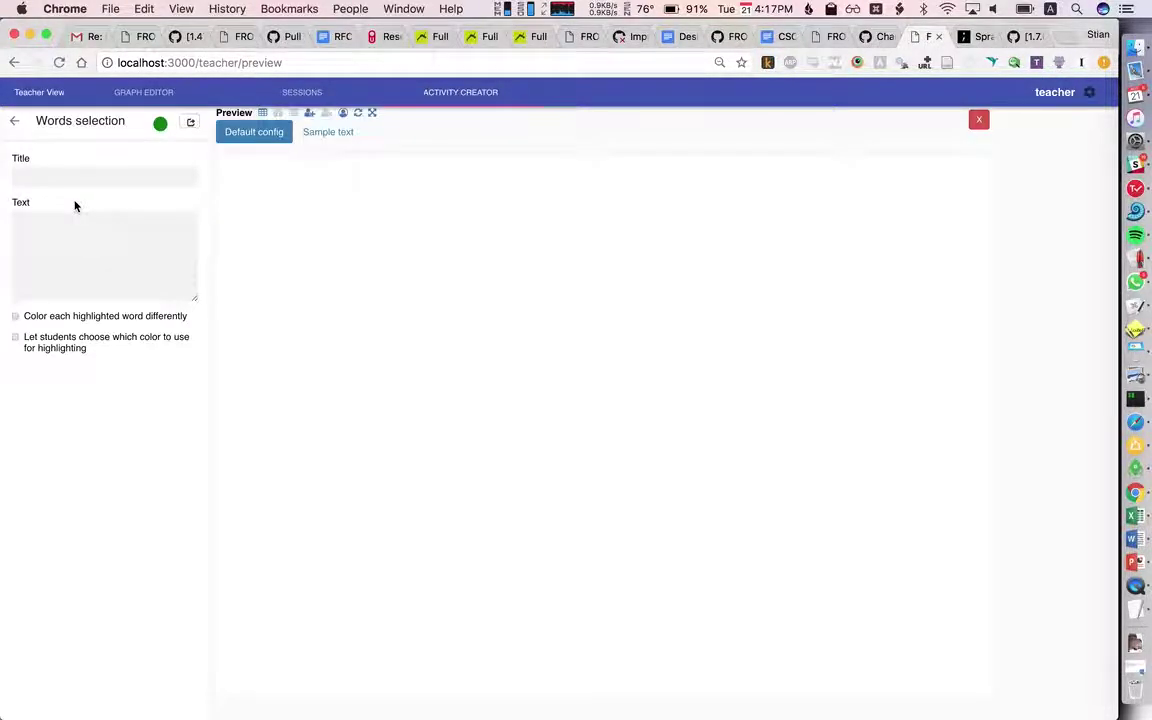
- Fill in the Lorem Ipsum sample text and highlight dummy, centuries and Lorem in the preview
click(328, 132)
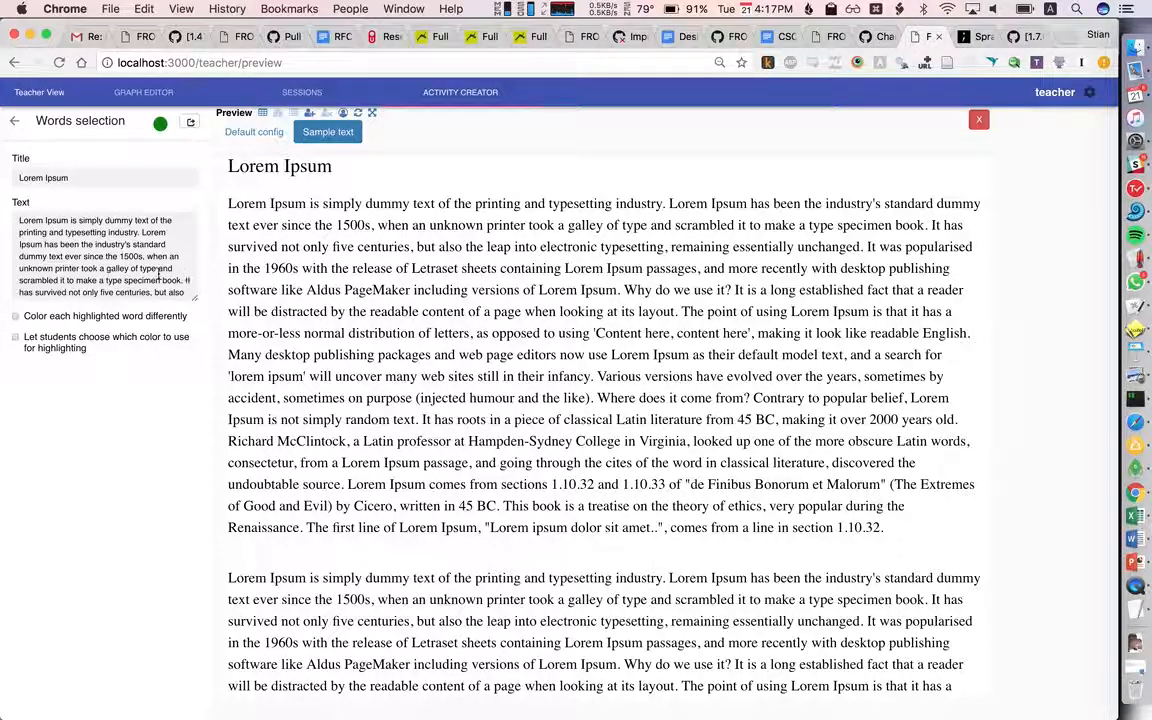
scroll(115, 268, down, 5)
scroll(115, 268, up, 5)
click(398, 203)
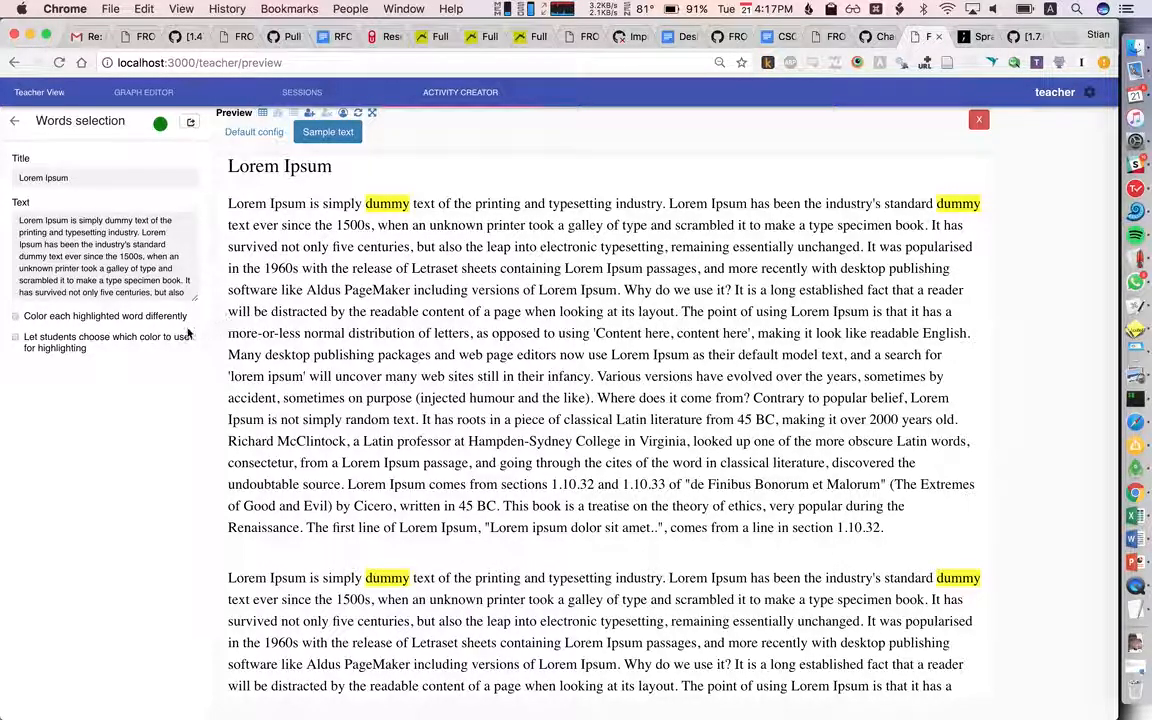
click(386, 246)
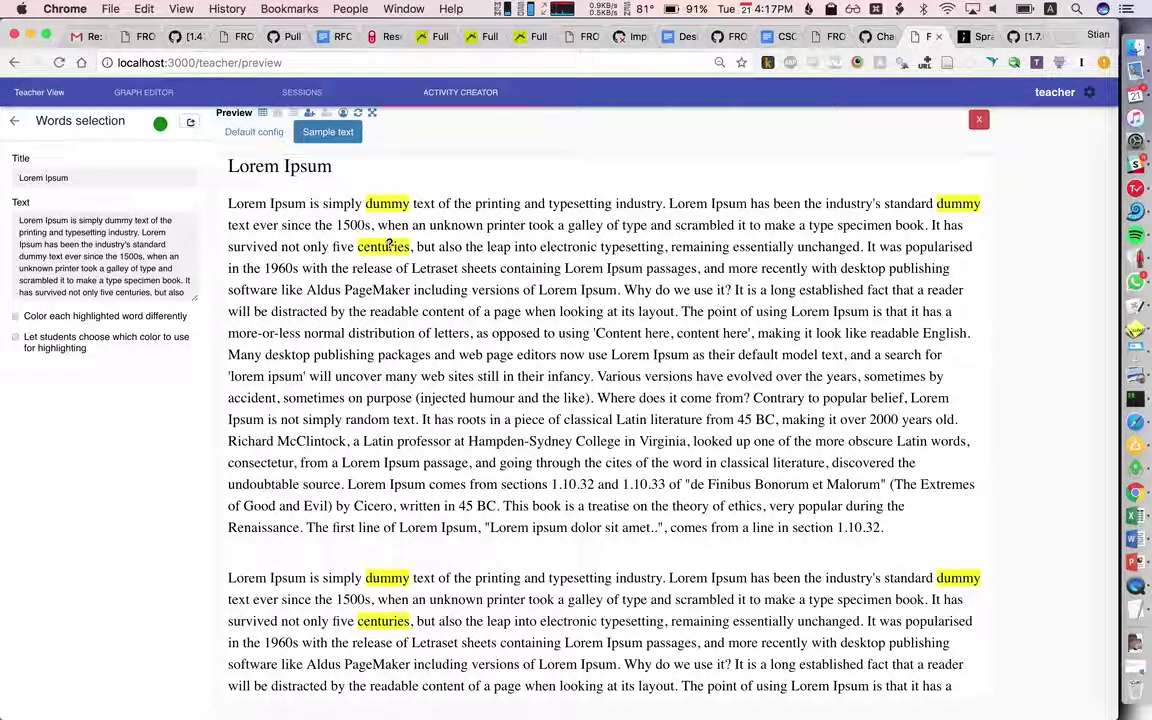
click(559, 290)
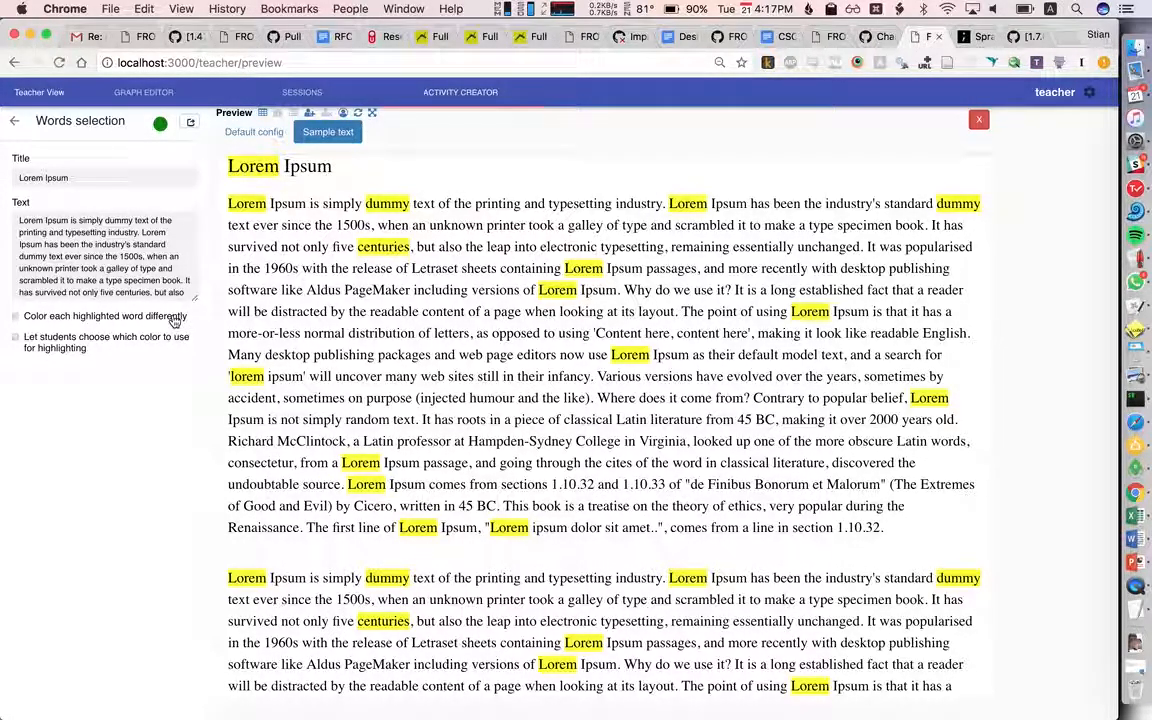
- Enable per-word colours and highlight unknown, content, remaining and purpose
click(155, 319)
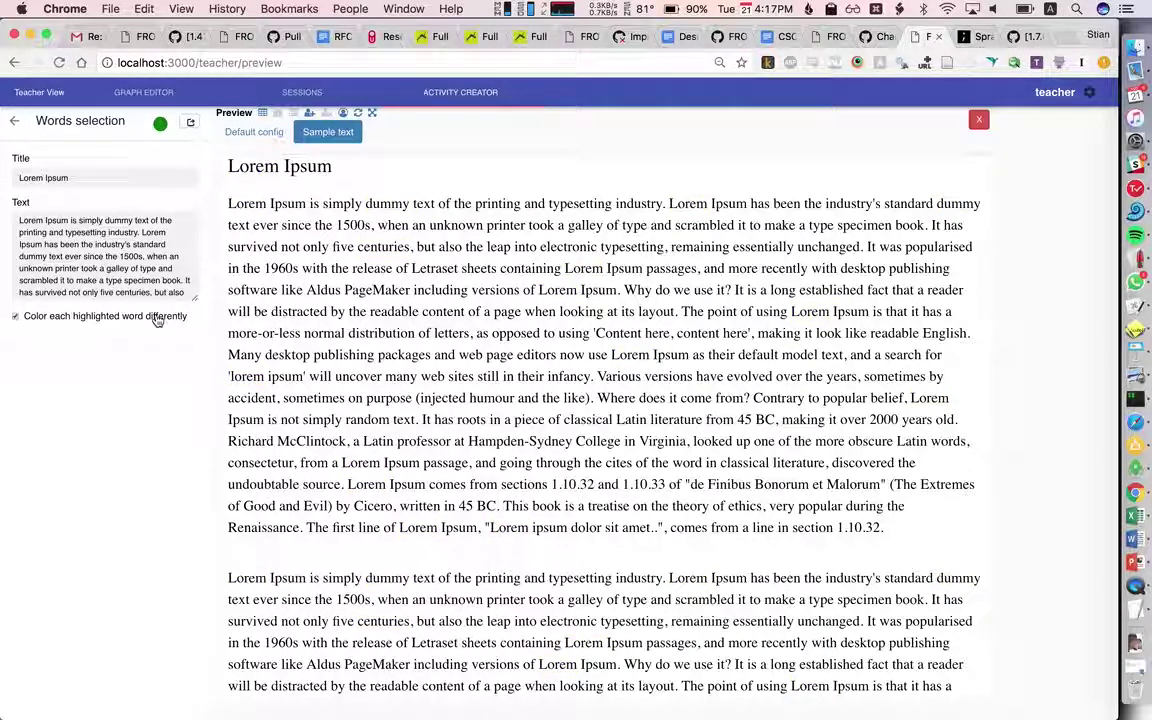
click(447, 224)
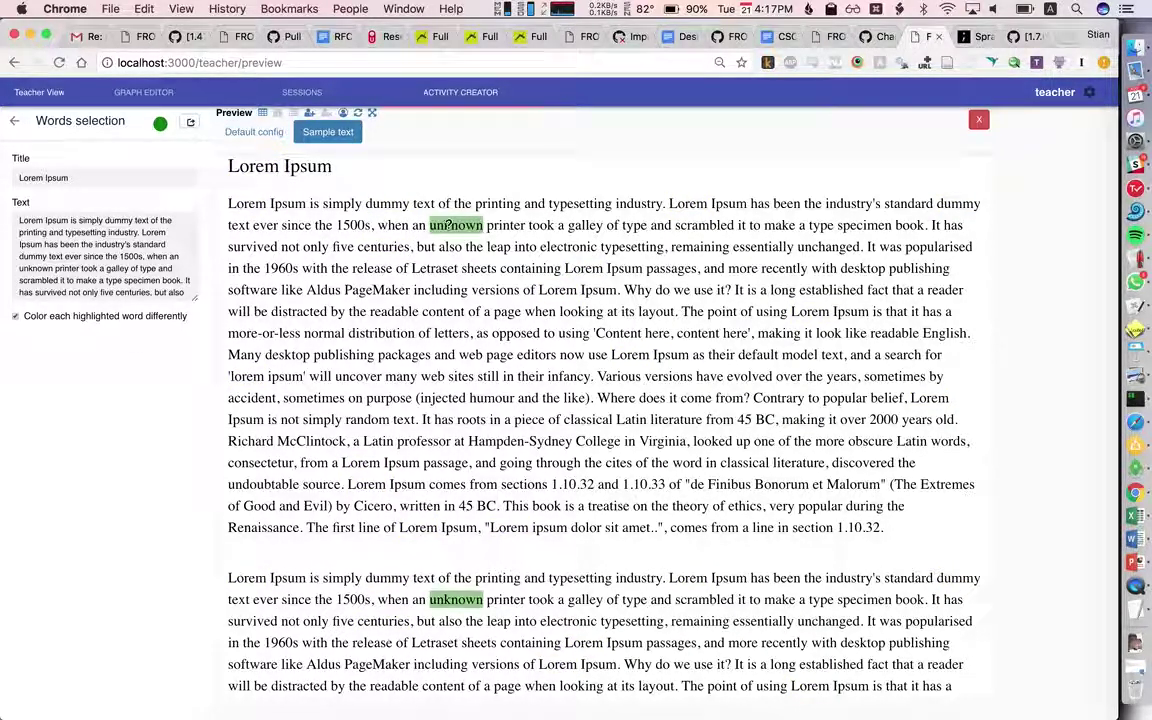
click(625, 332)
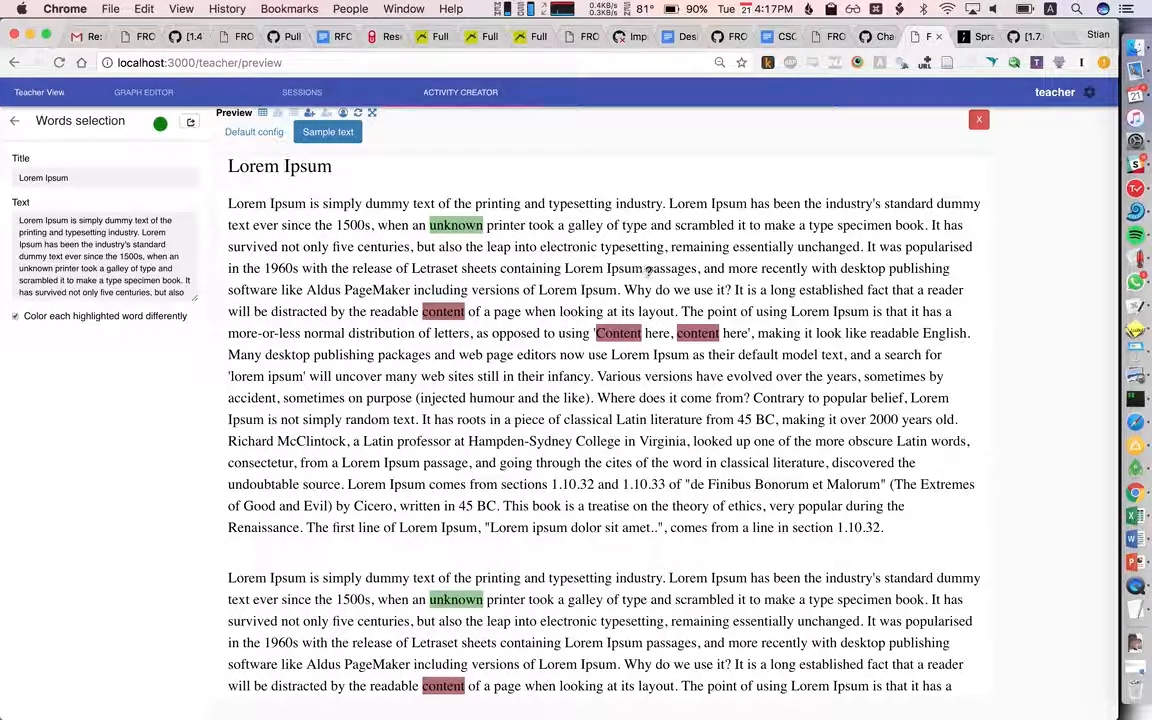
click(697, 246)
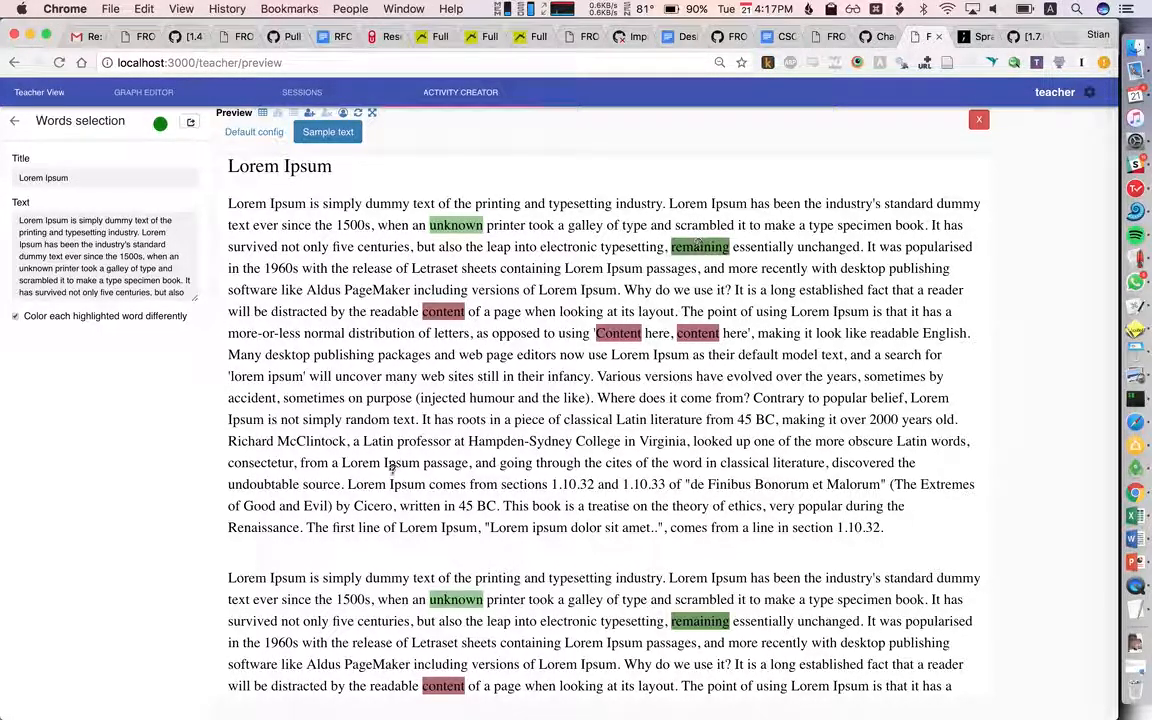
click(389, 397)
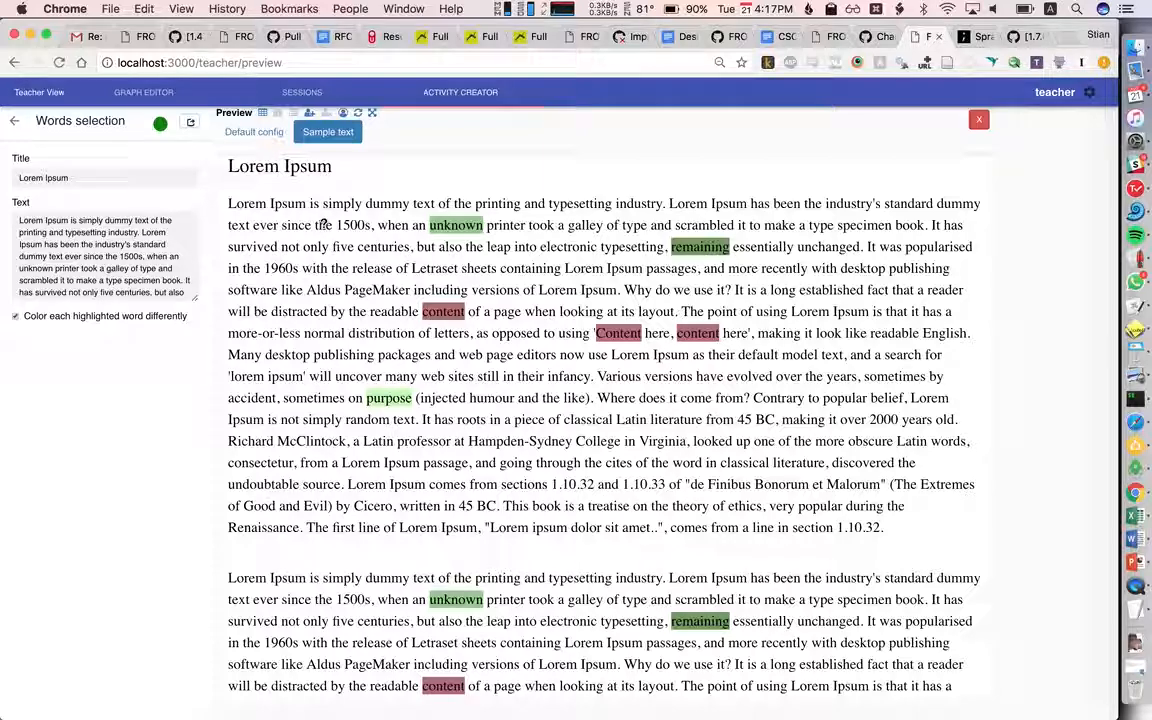
- Enable student colour choice and highlight Letraset in yellow, come in red and humour in blue
click(15, 316)
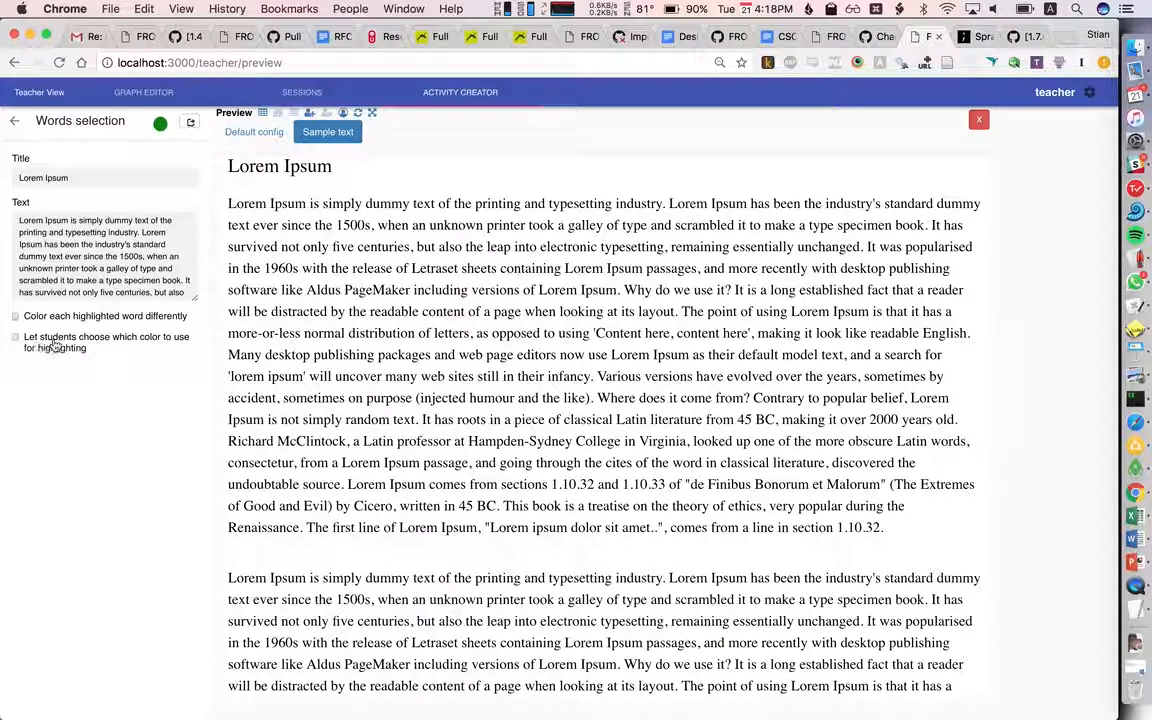
click(27, 340)
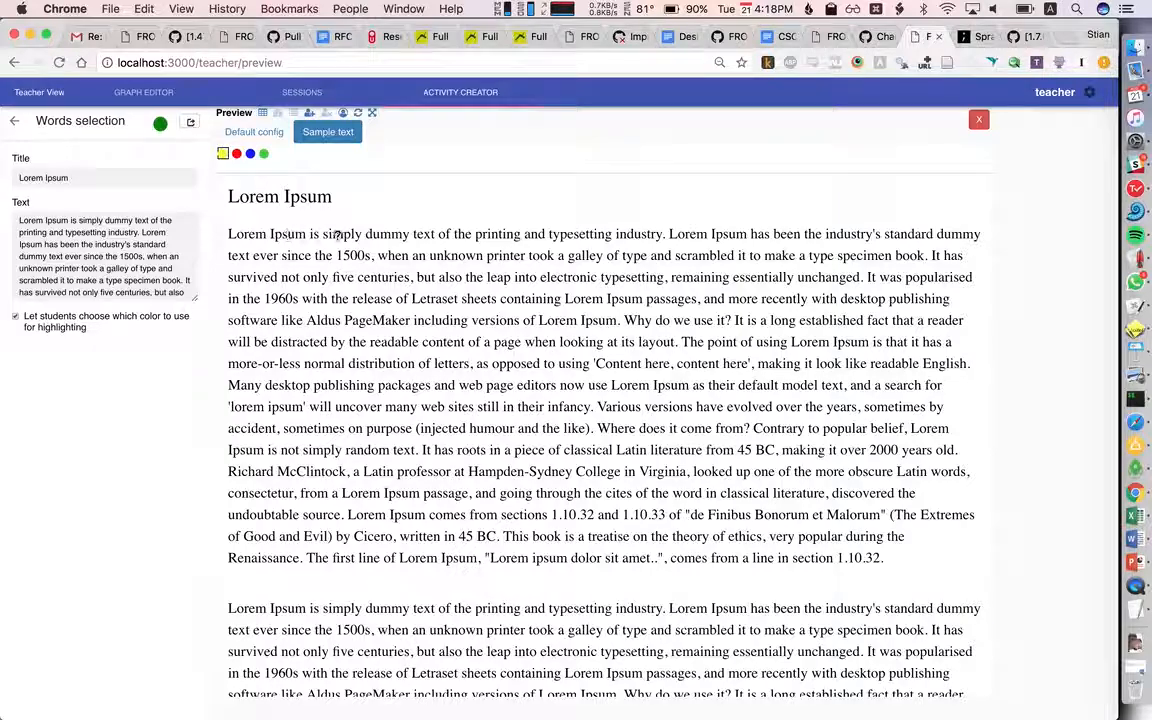
click(432, 298)
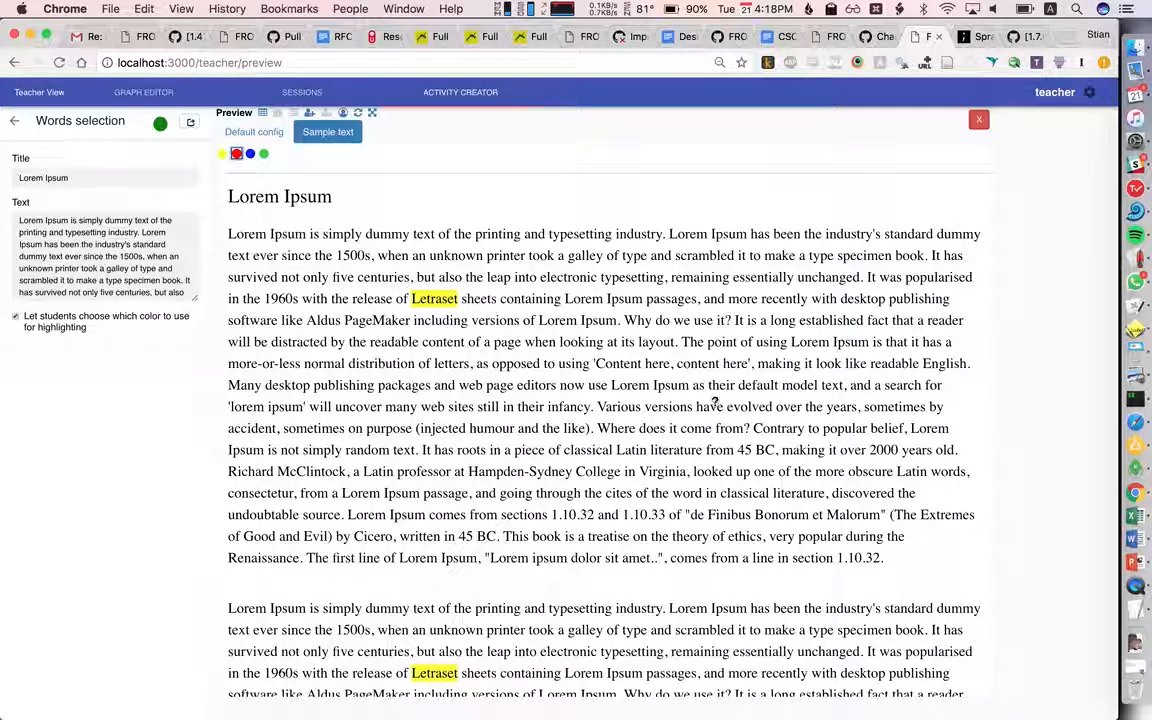
click(696, 428)
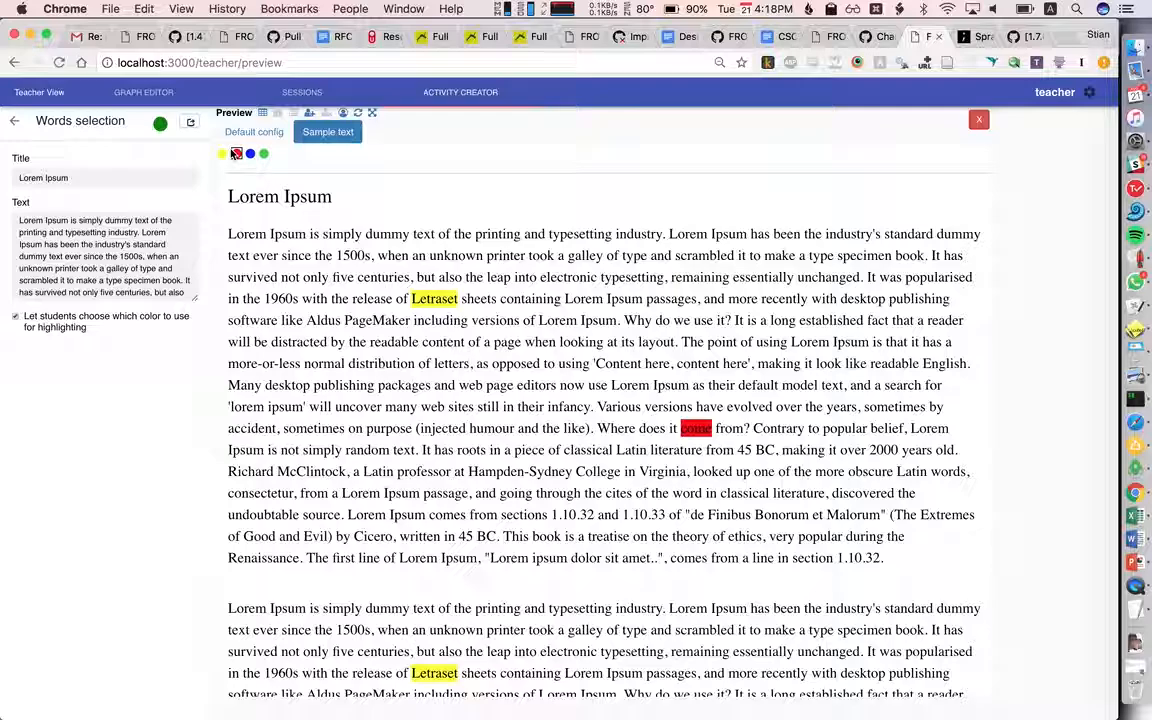
click(250, 153)
click(485, 428)
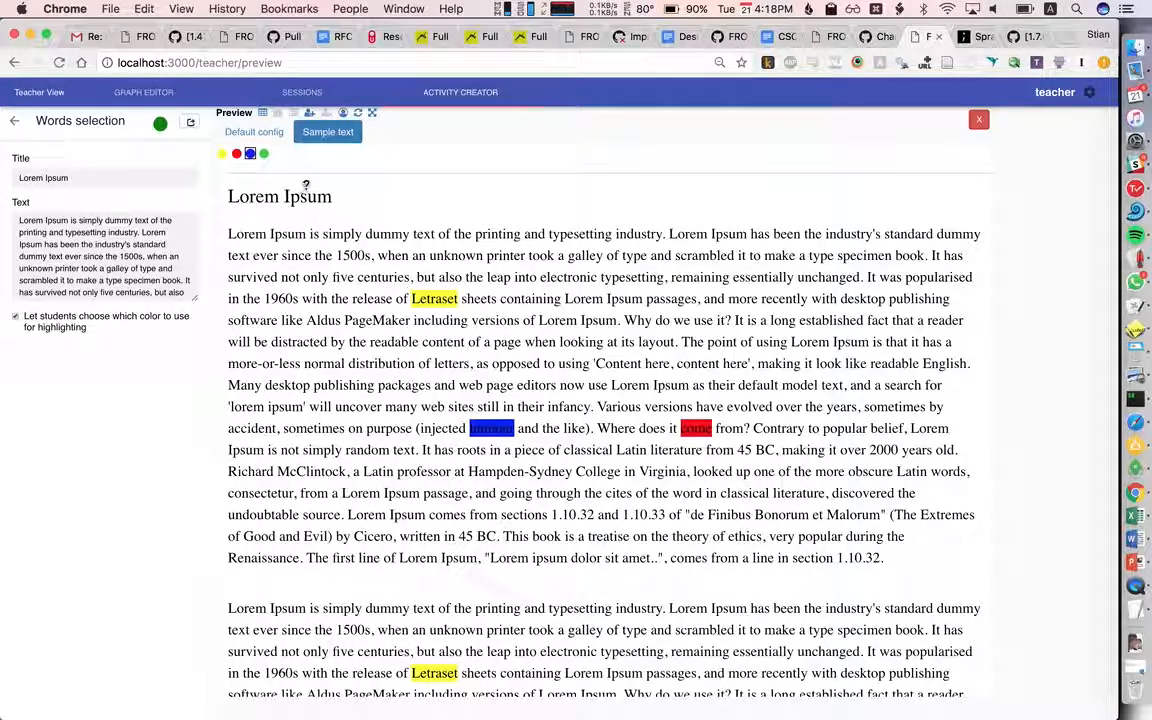
- Preview as two students, highlighting Lorem and marking ever in red
click(309, 114)
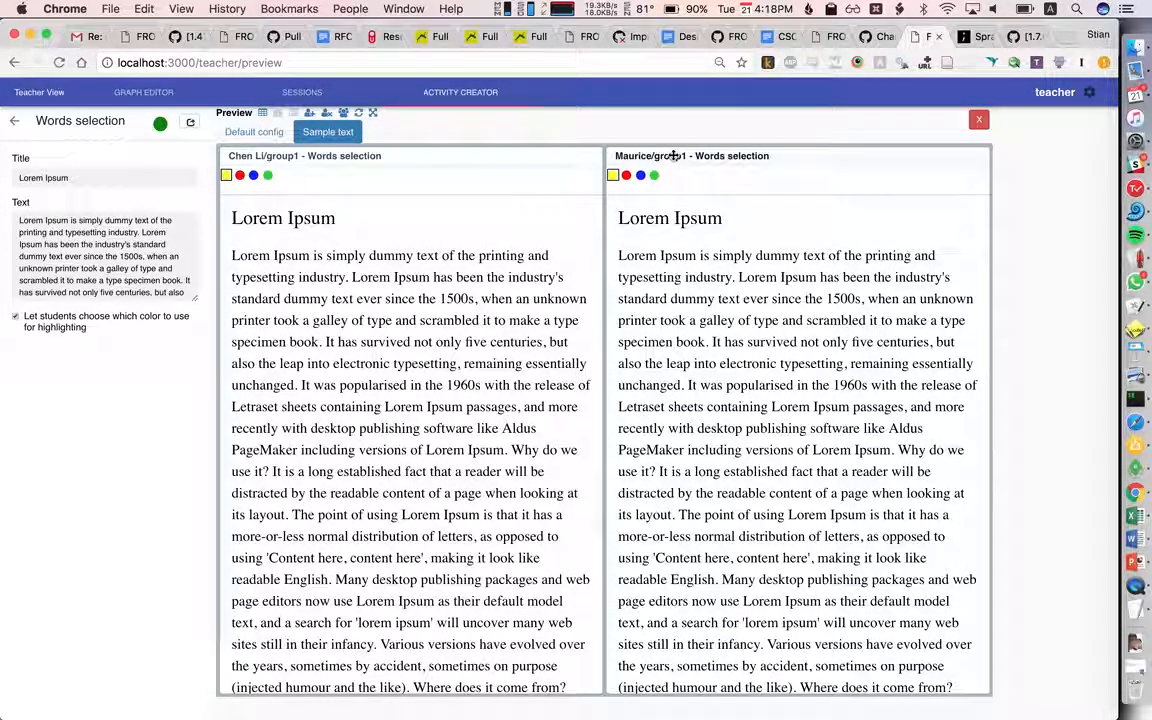
click(255, 256)
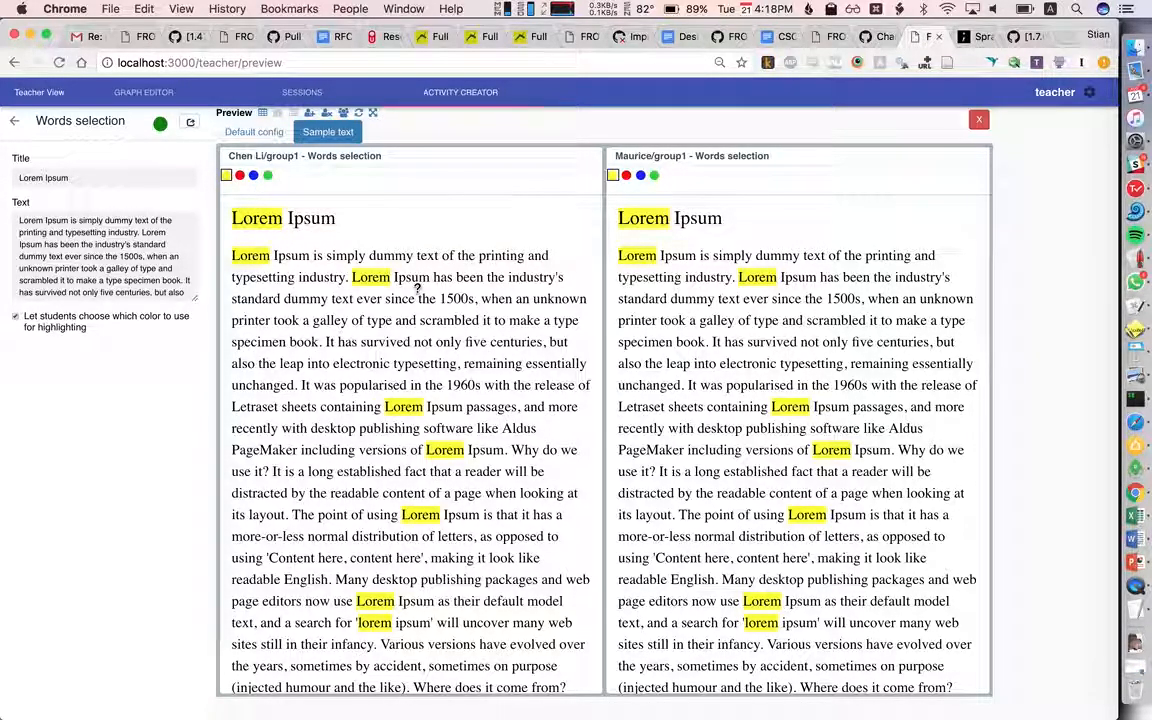
click(626, 175)
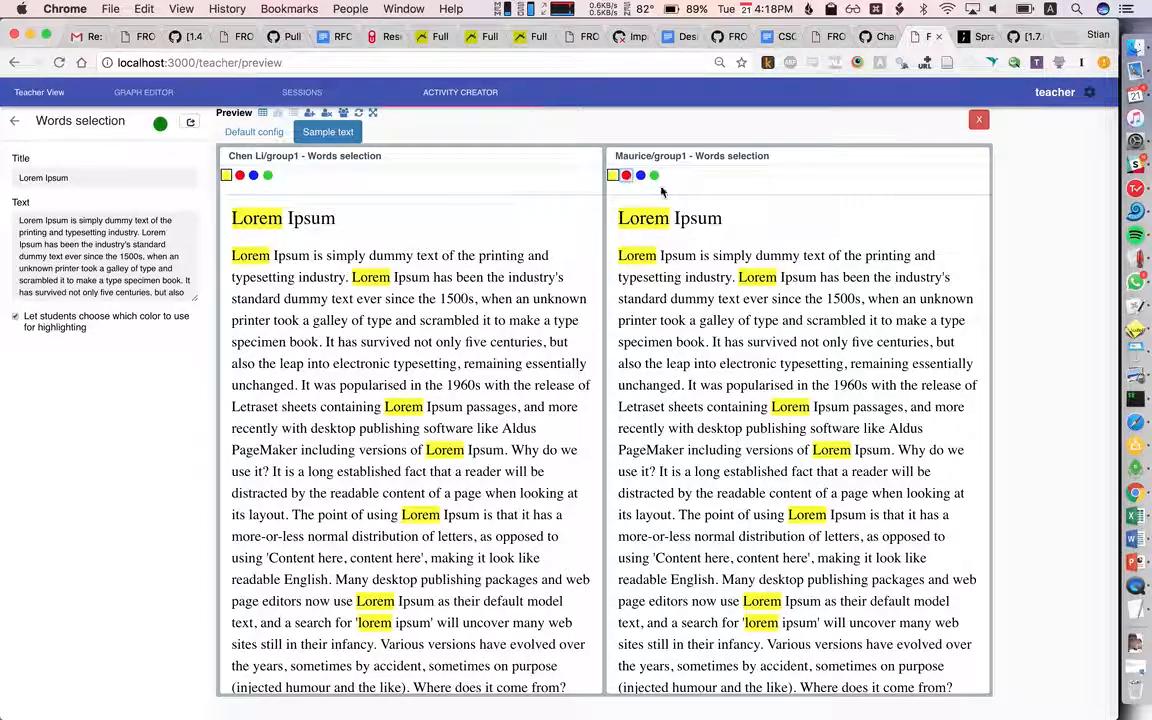
click(752, 299)
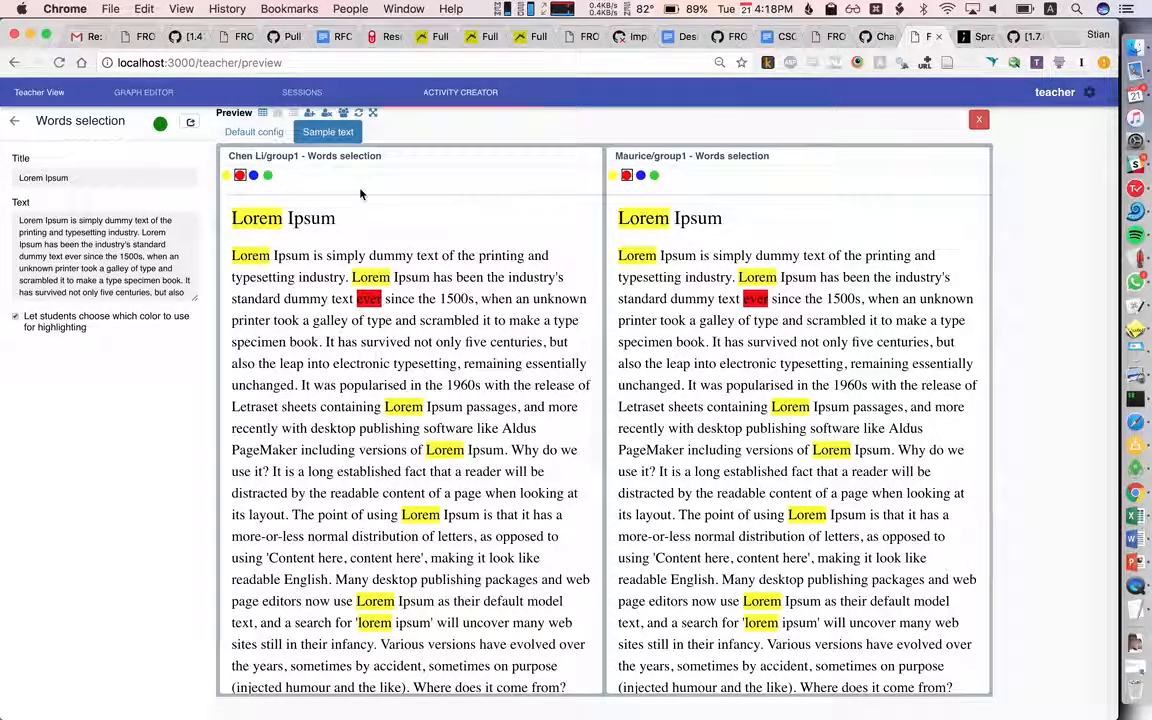
- Add more students, mark survived and type, then switch to one shared group and highlight dummy for everyone
click(313, 116)
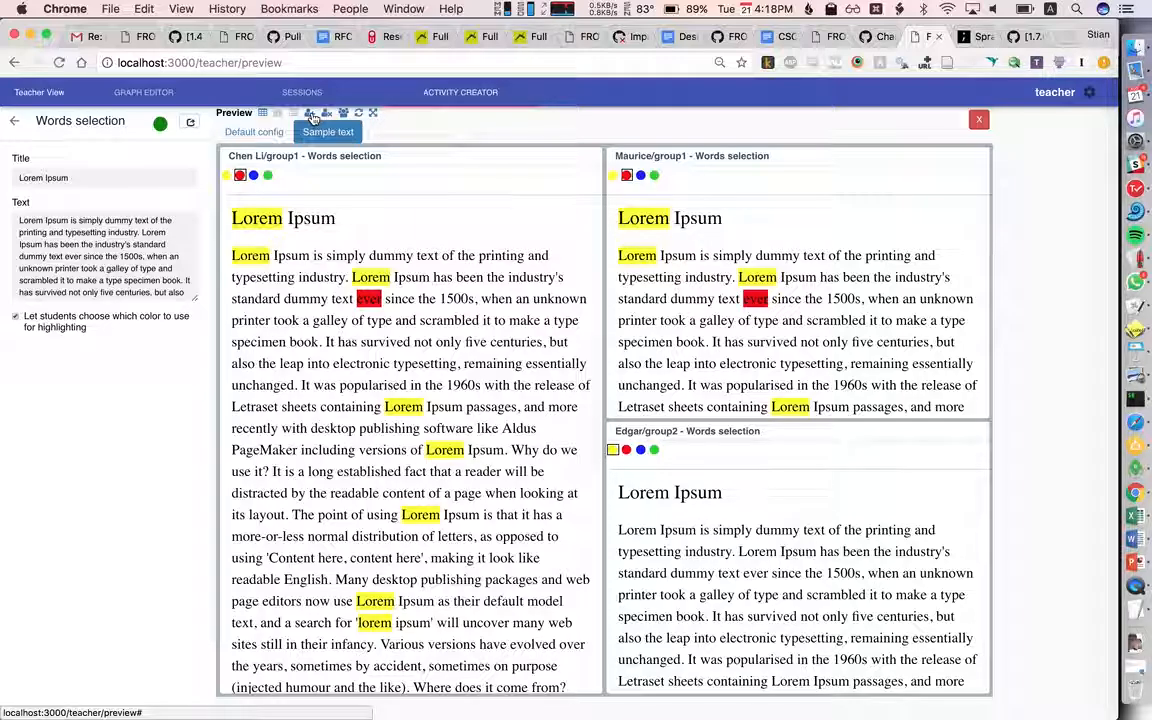
click(313, 116)
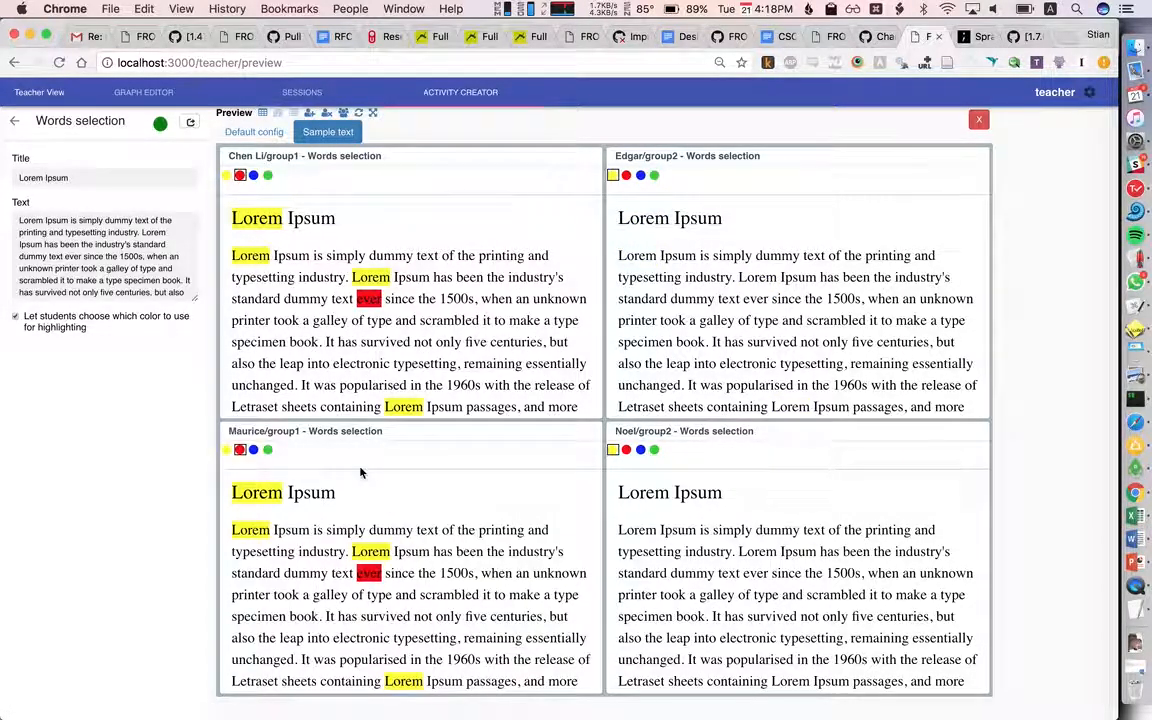
double_click(385, 341)
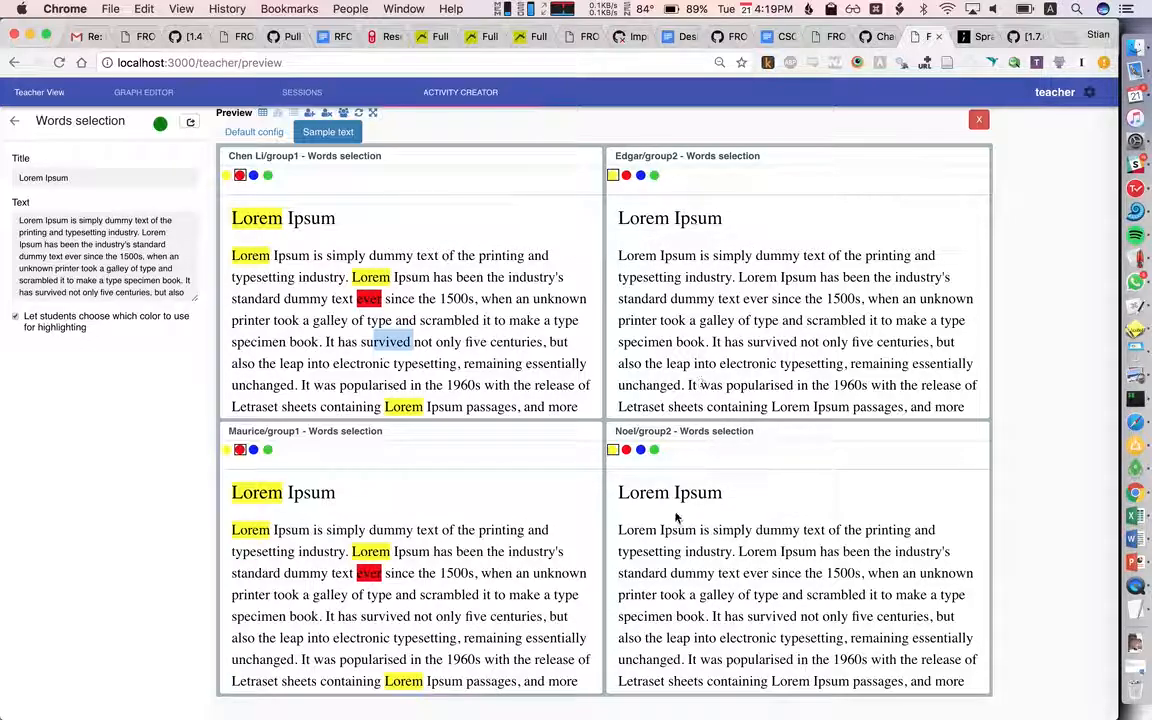
double_click(768, 321)
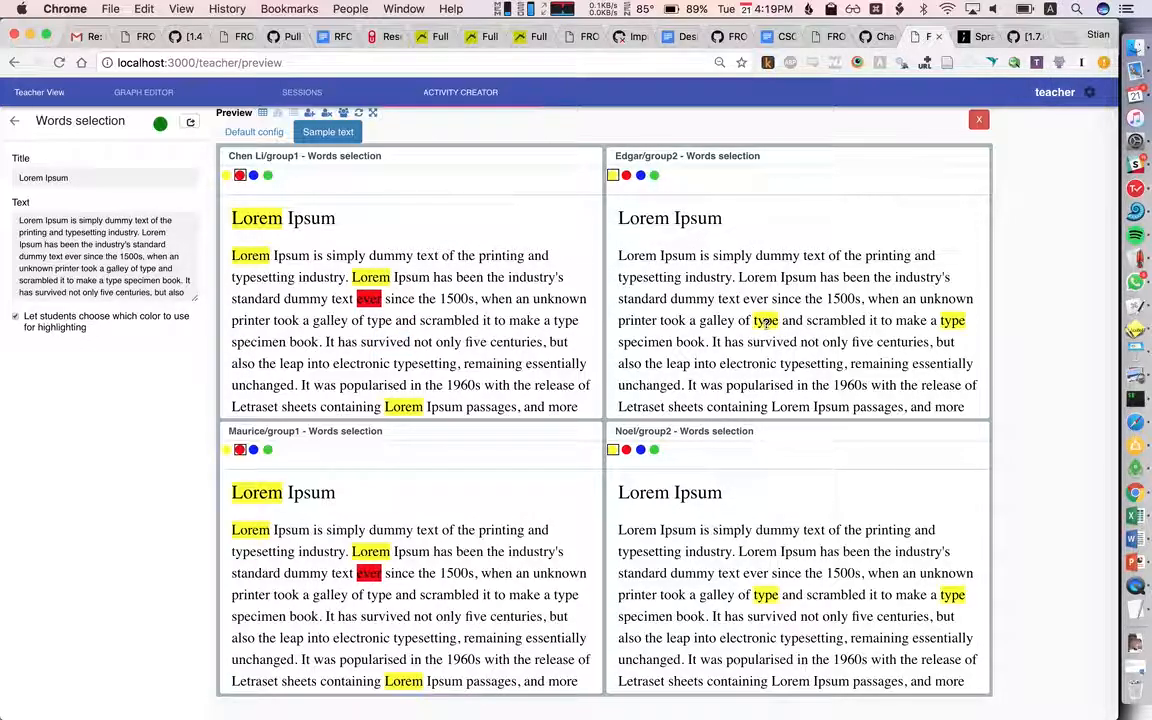
click(344, 113)
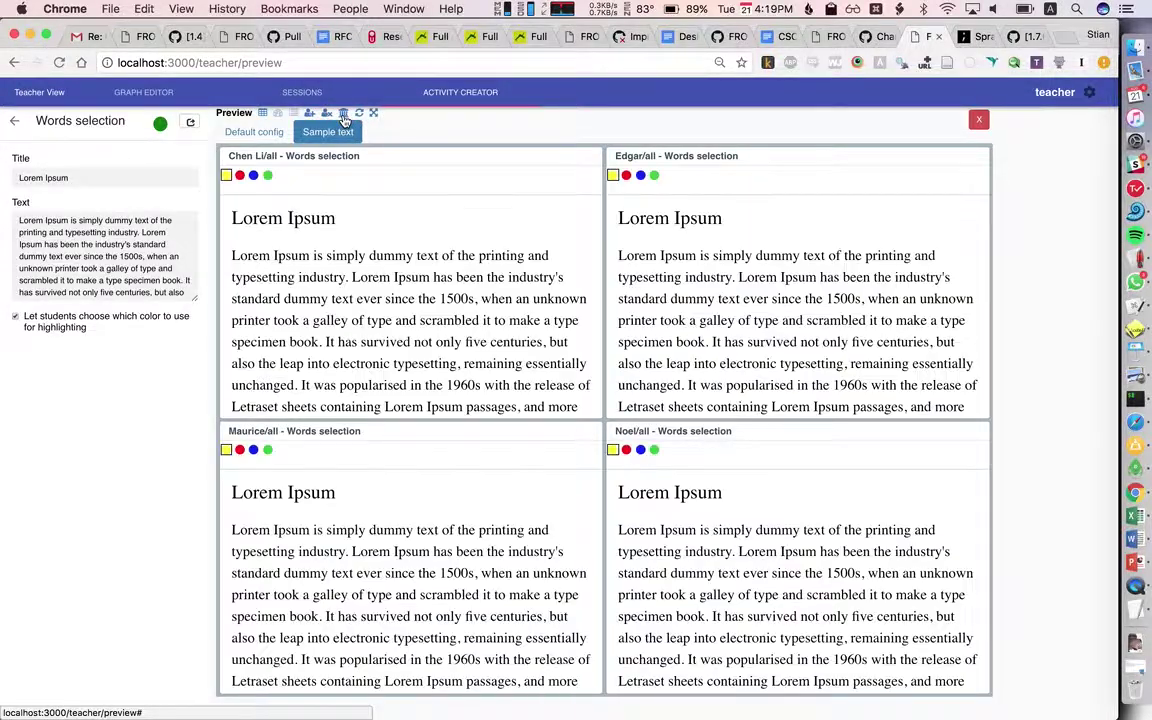
double_click(389, 255)
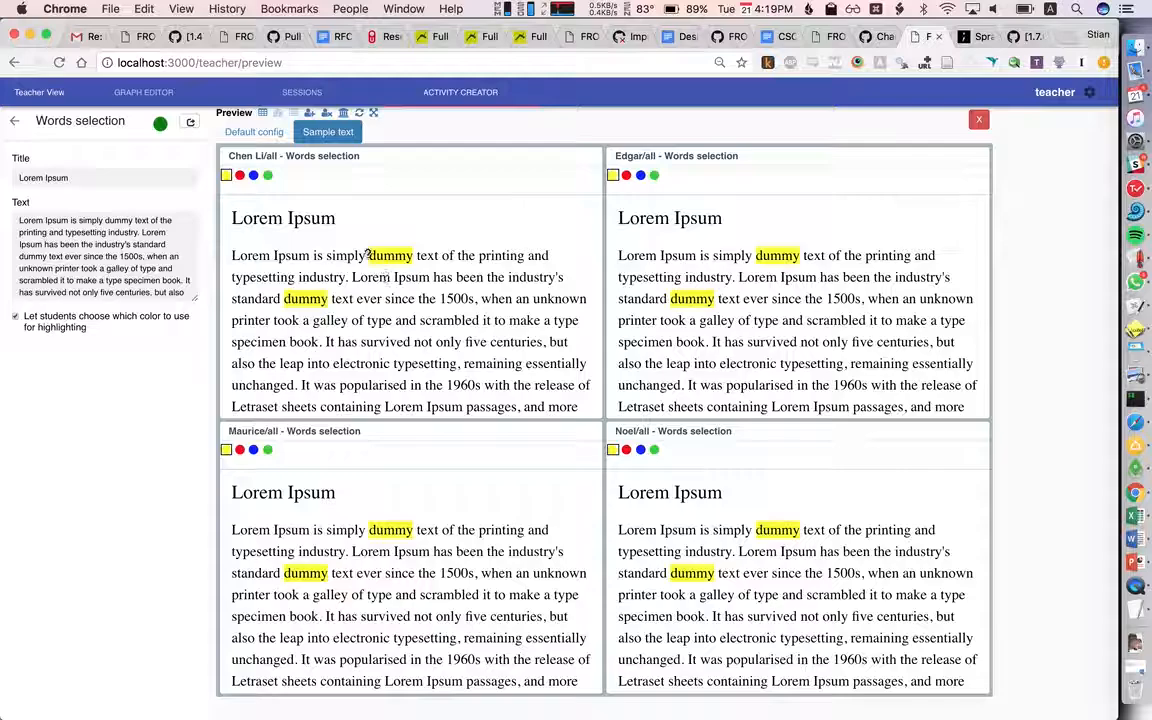
- Add the teacher dashboard to the preview and set students to work individually
click(277, 113)
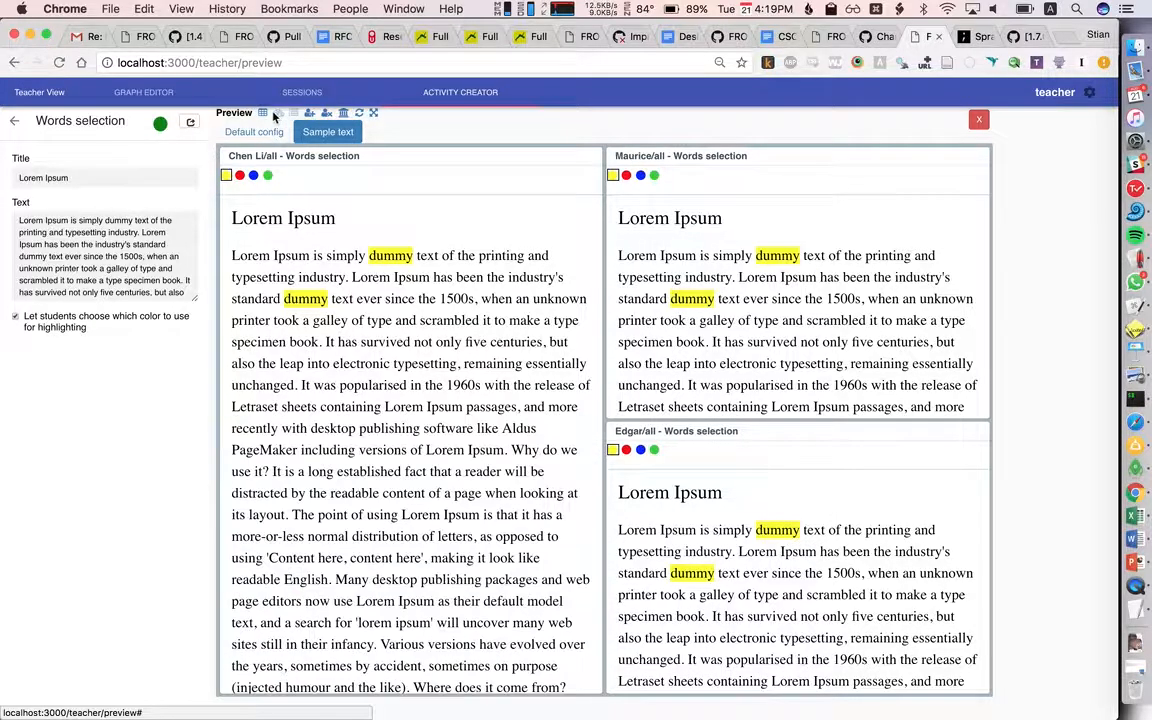
click(279, 114)
click(308, 113)
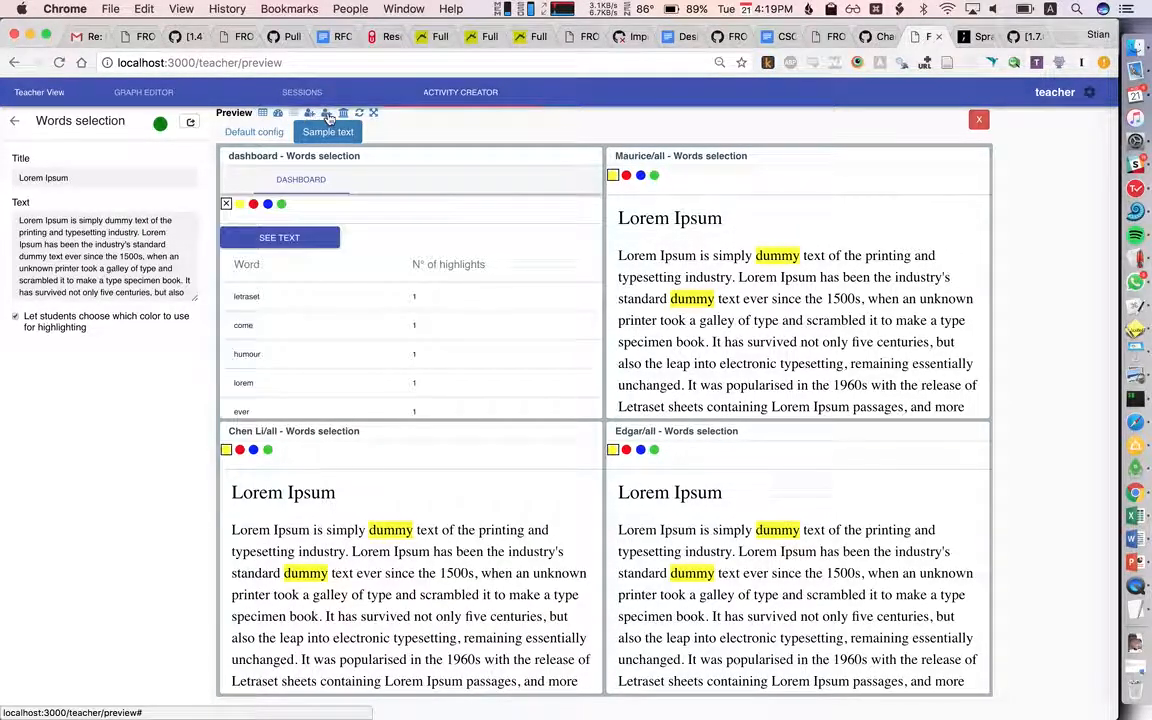
click(308, 113)
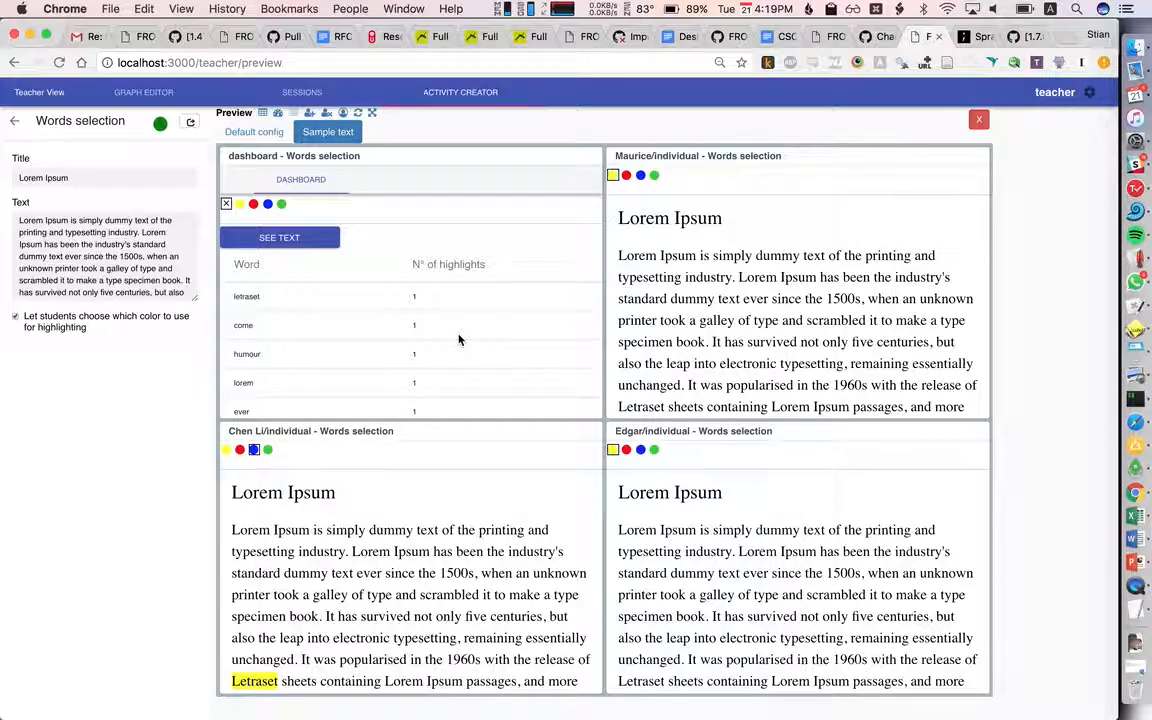
scroll(410, 506, down, 3)
scroll(410, 506, down, 2)
scroll(410, 506, up, 5)
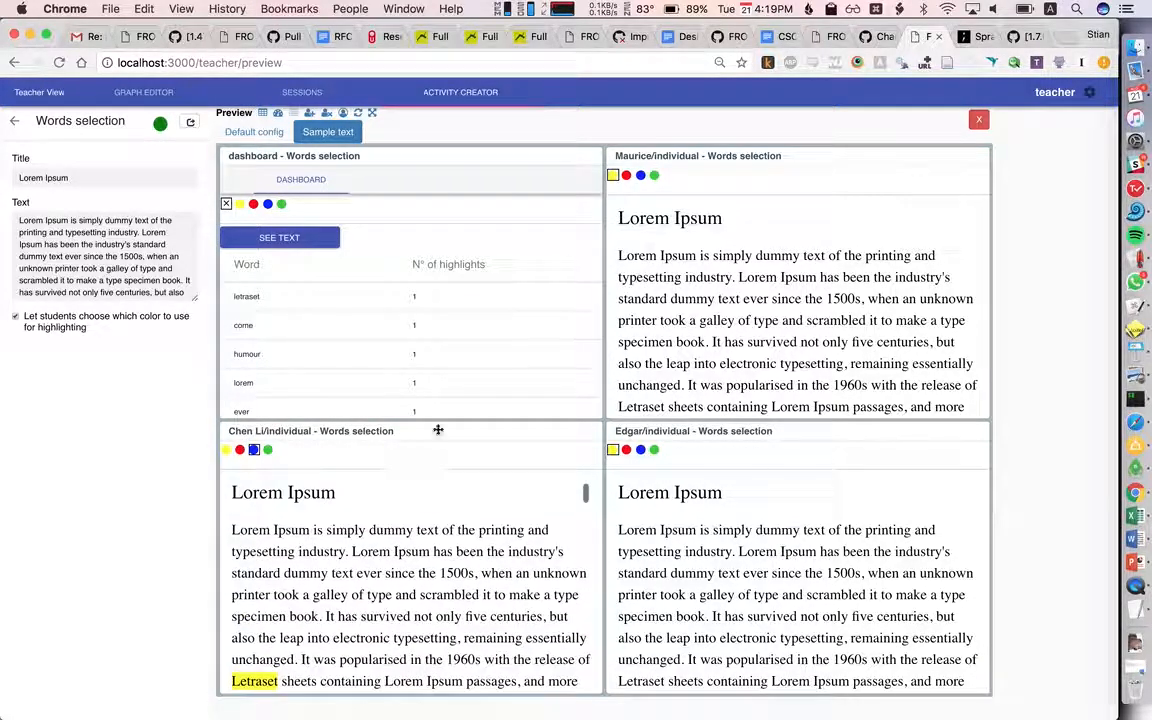
scroll(375, 314, down, 2)
scroll(375, 314, up, 3)
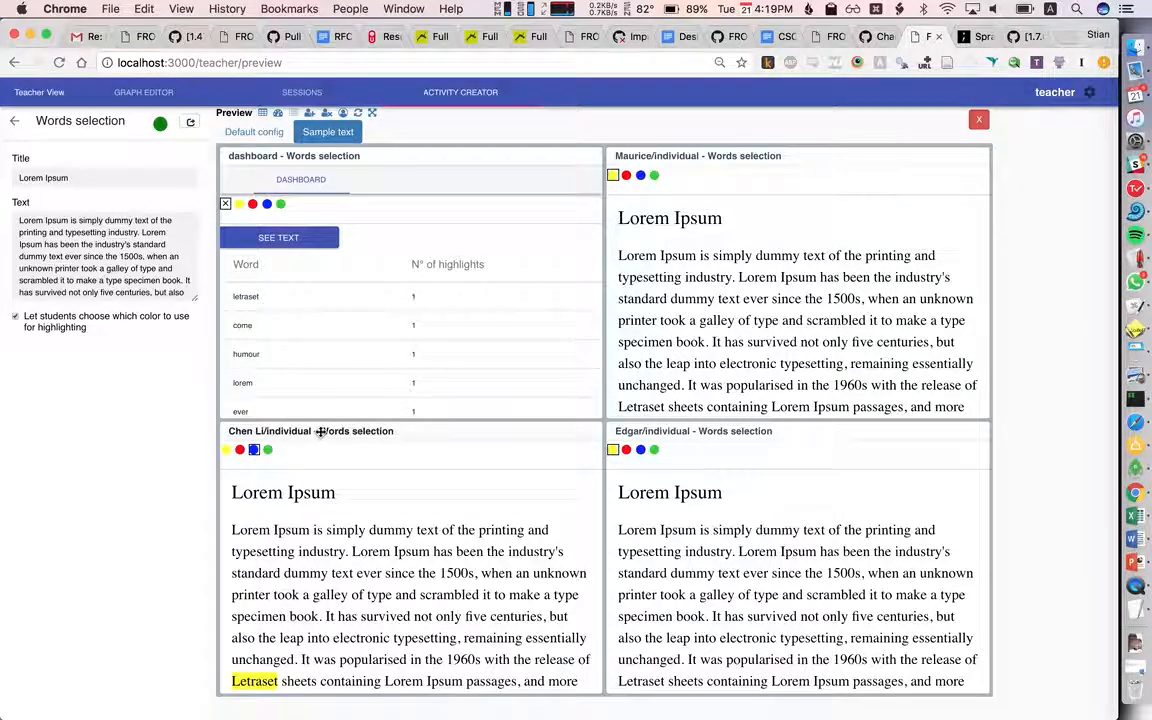
scroll(645, 340, down, 3)
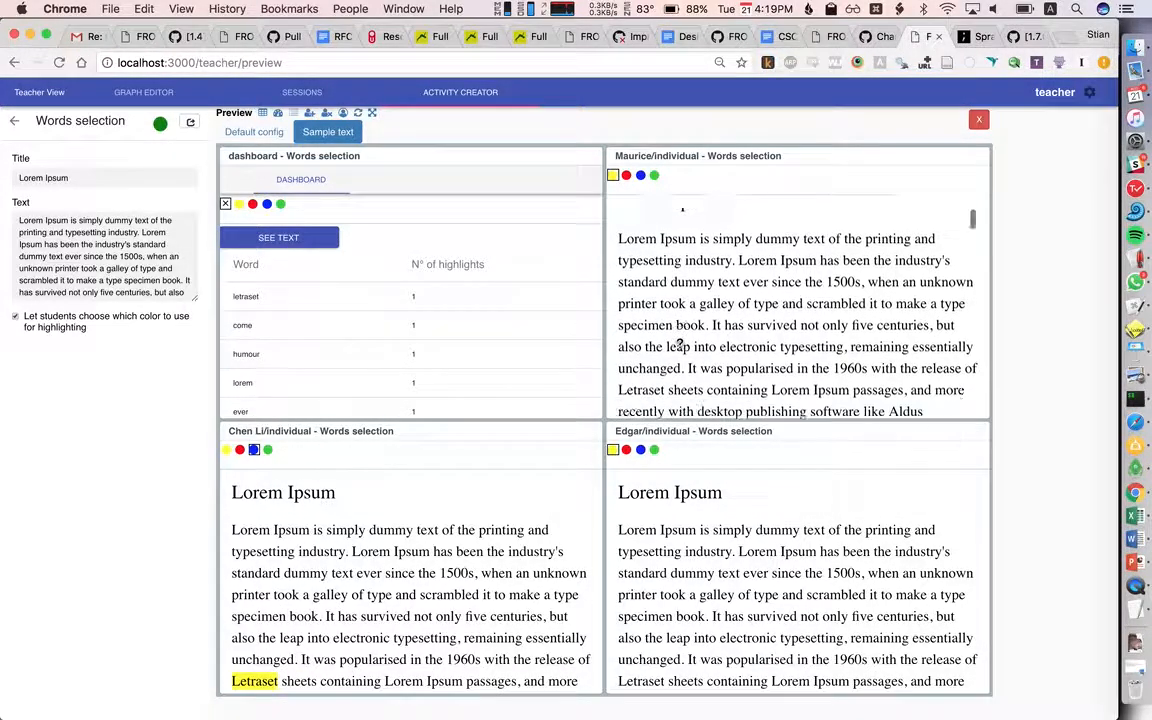
- Highlight Letraset in two more students' texts and show the dashboard's combined text
click(640, 350)
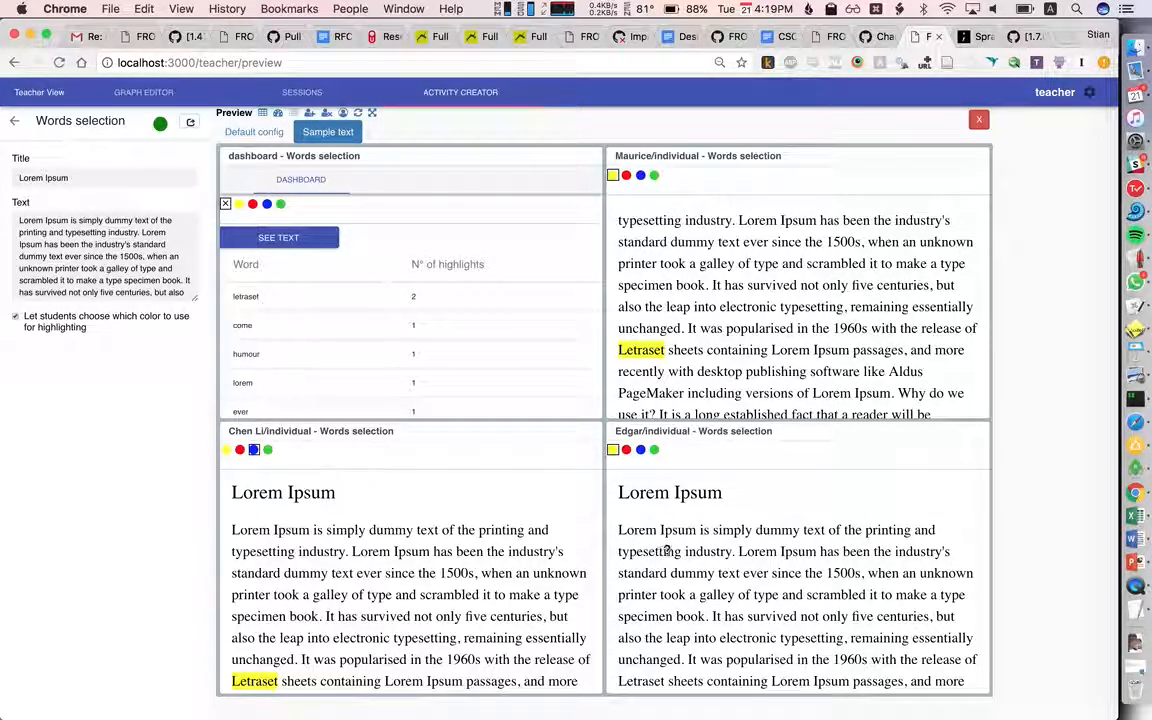
scroll(666, 550, down, 3)
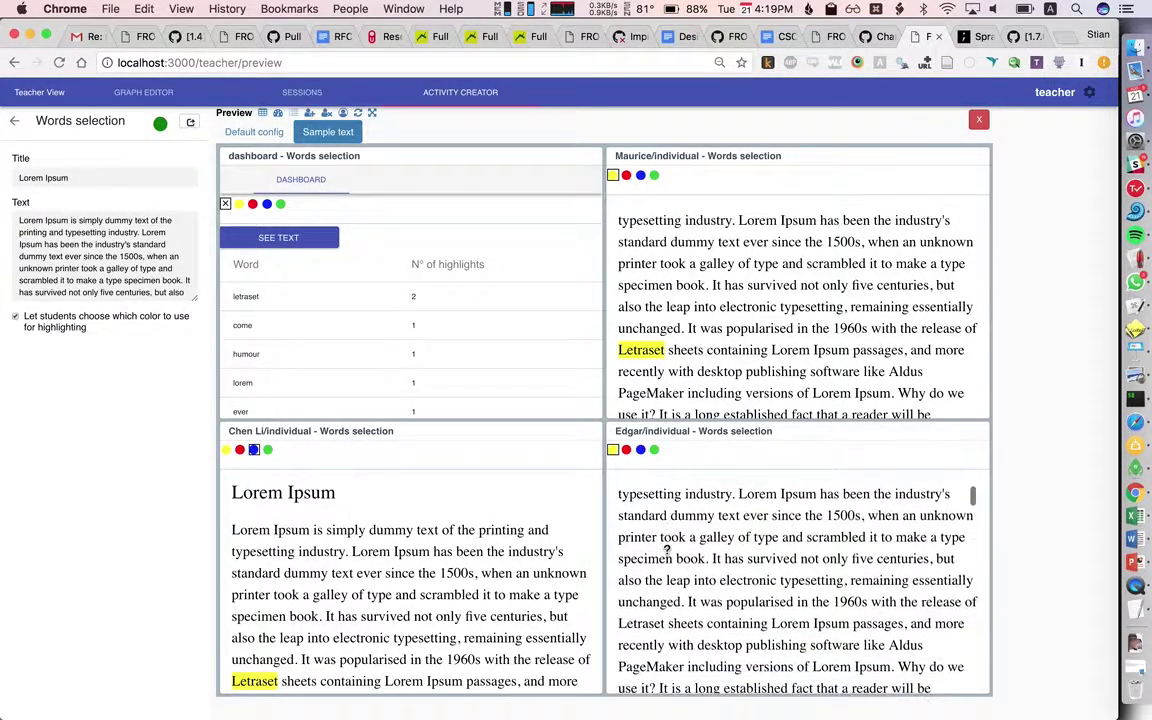
click(650, 622)
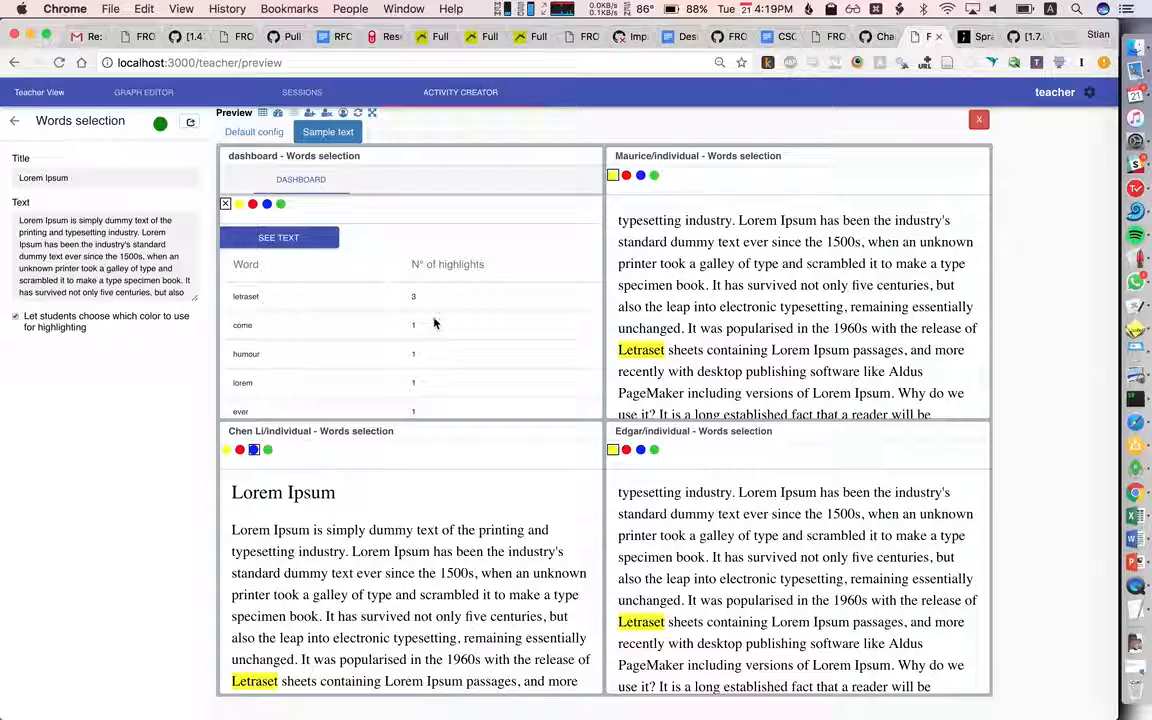
click(320, 242)
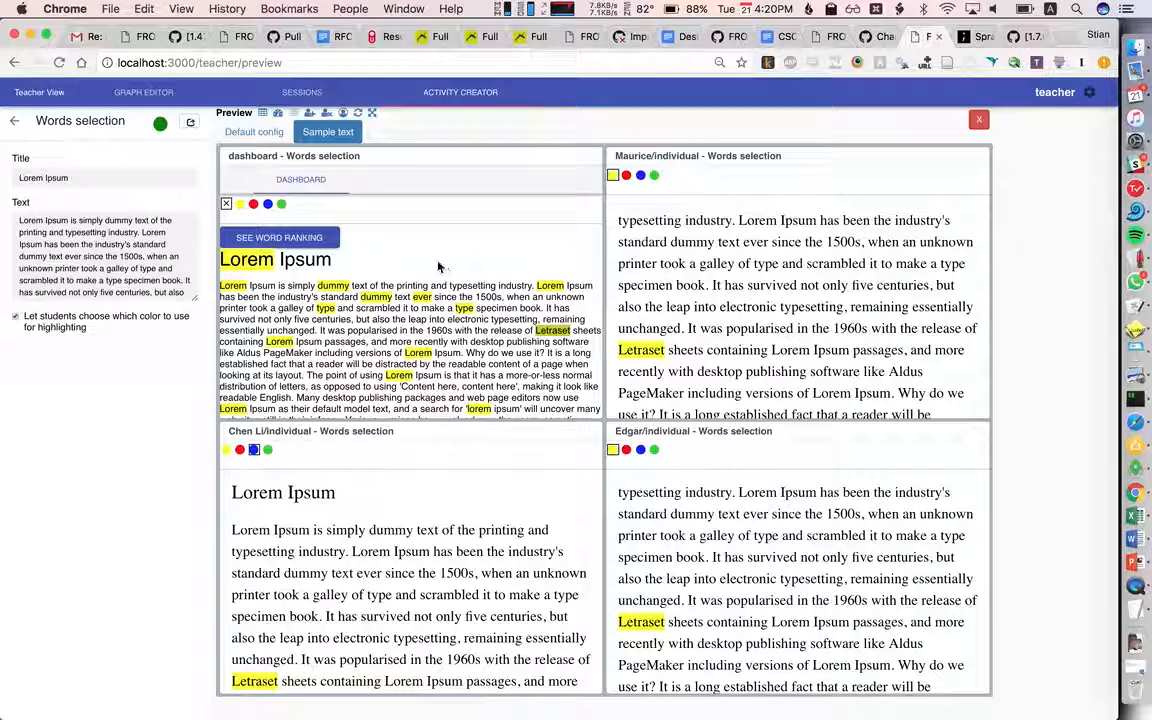
- Mark typesetting in red for one student and filter the dashboard text by yellow then red
click(627, 176)
click(637, 220)
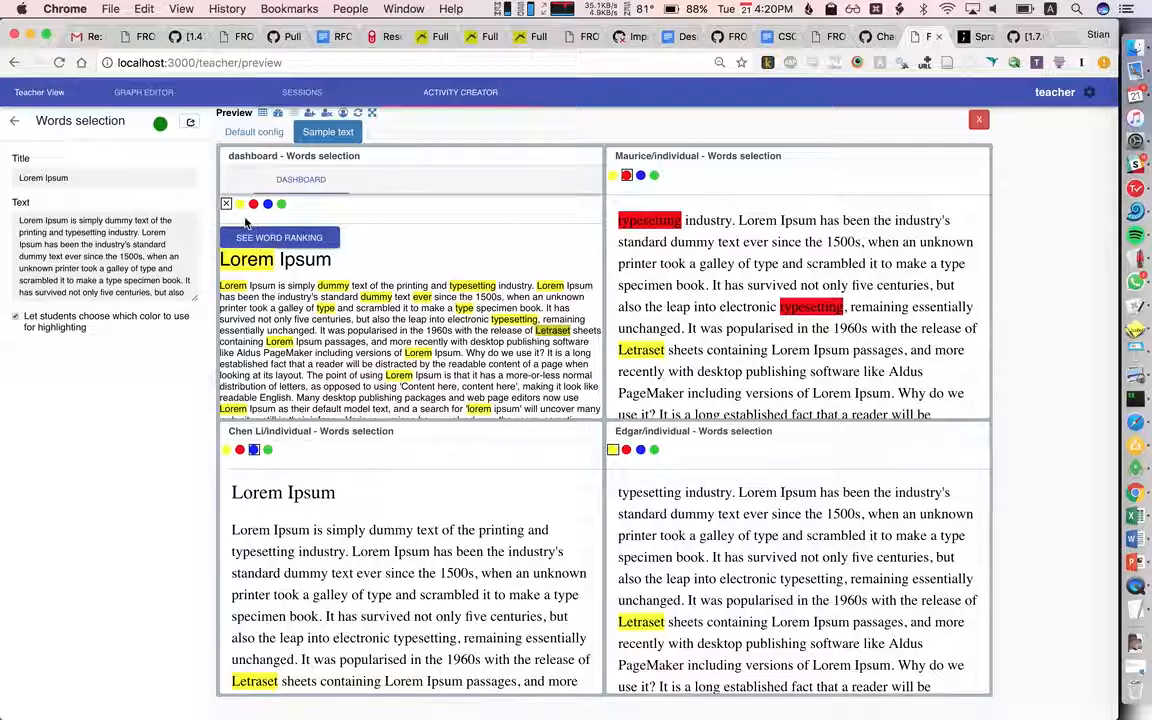
click(240, 204)
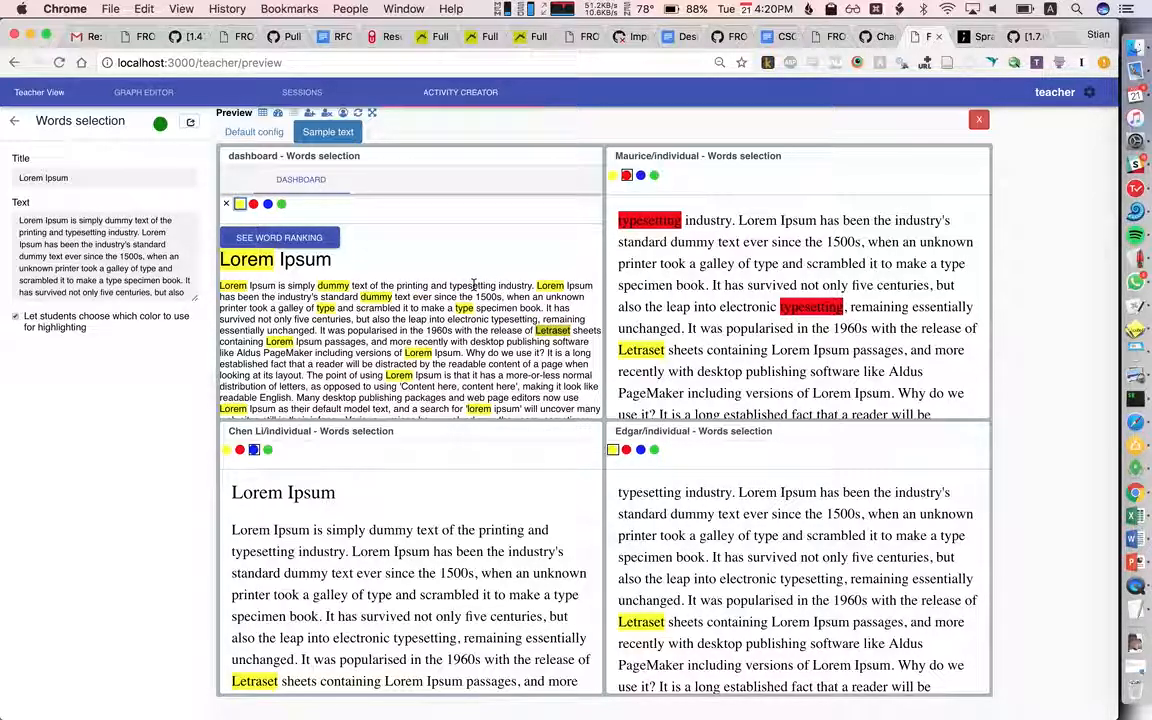
click(254, 204)
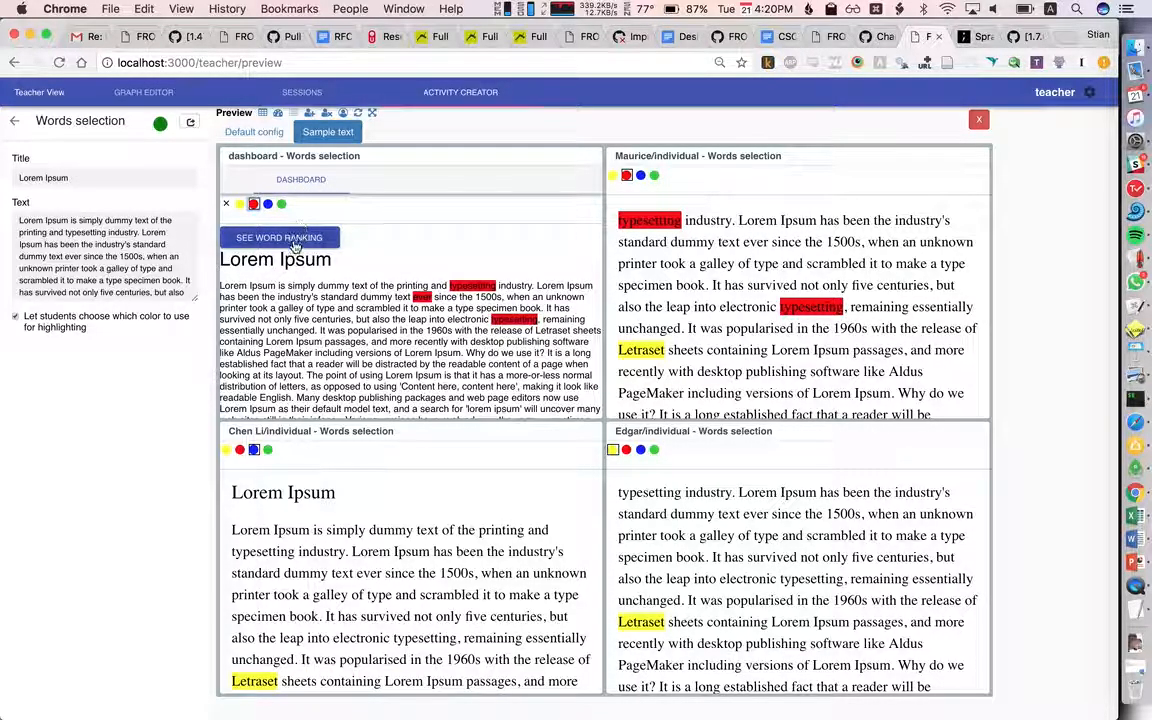
- Review the word ranking for yellow then all colours, then go to the graph editor
click(295, 243)
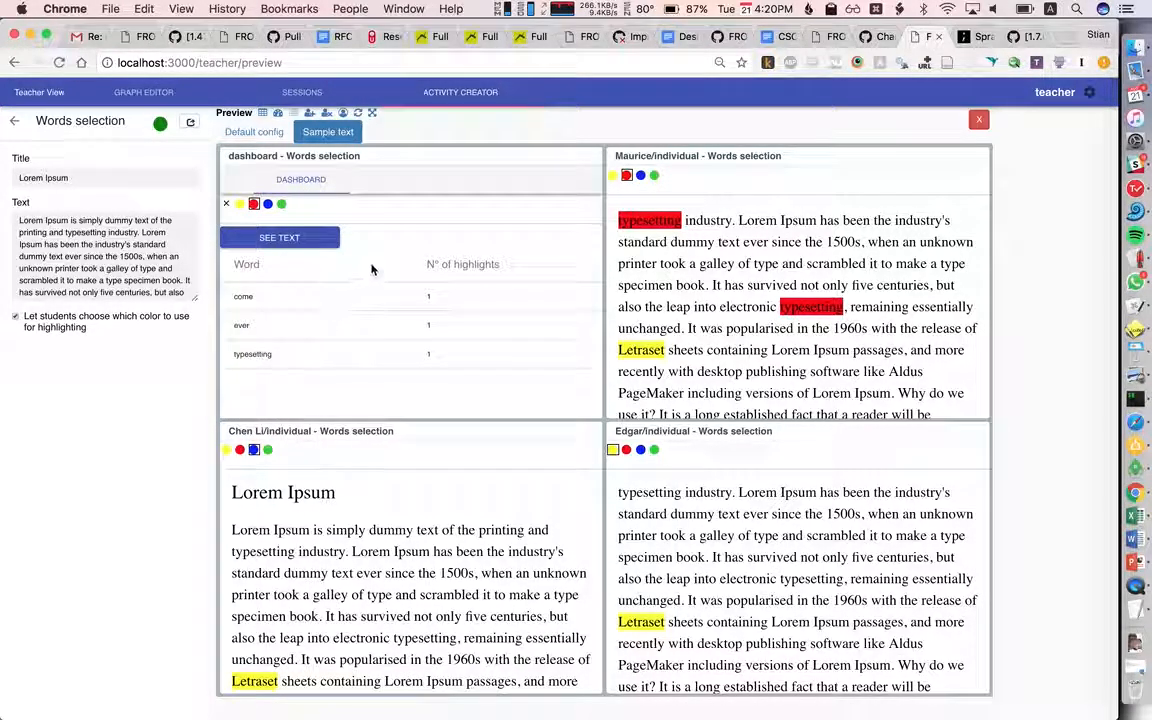
click(240, 204)
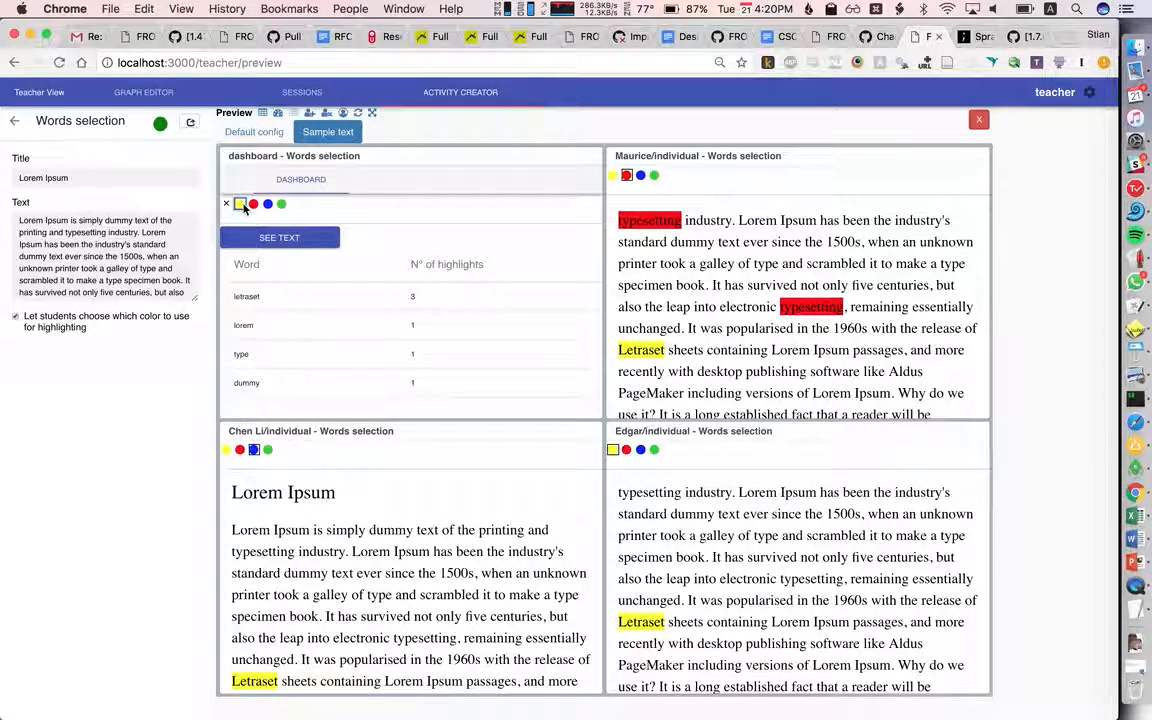
click(226, 203)
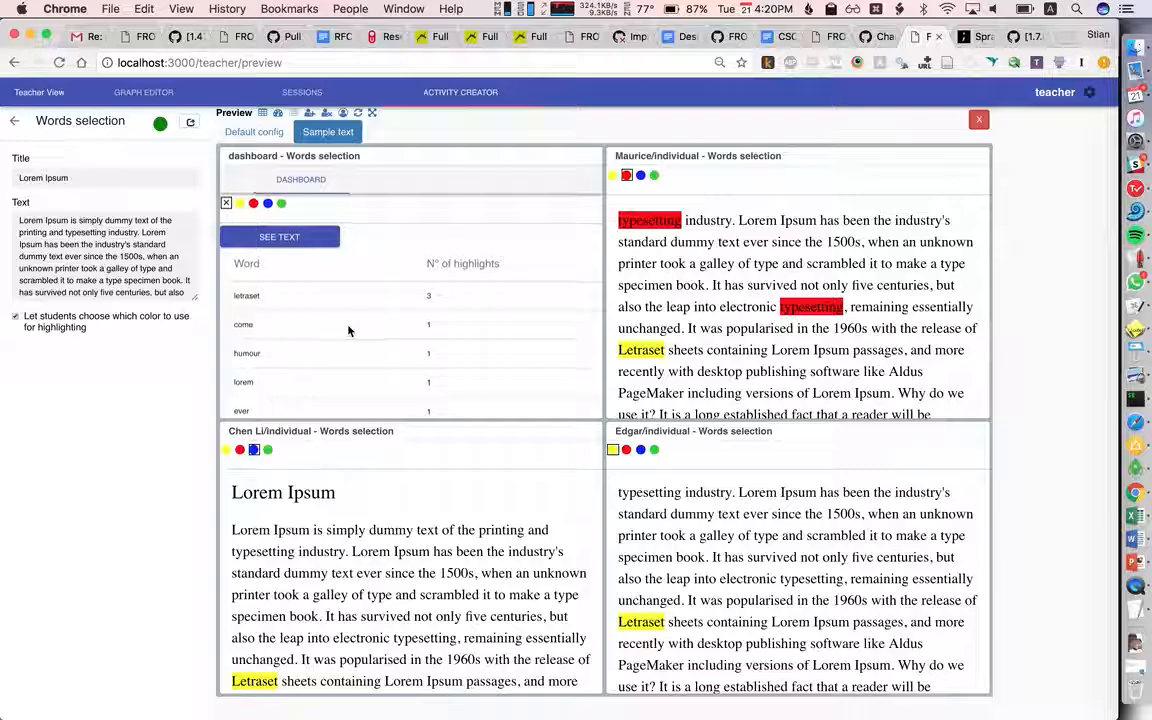
scroll(348, 330, down, 3)
scroll(348, 330, up, 3)
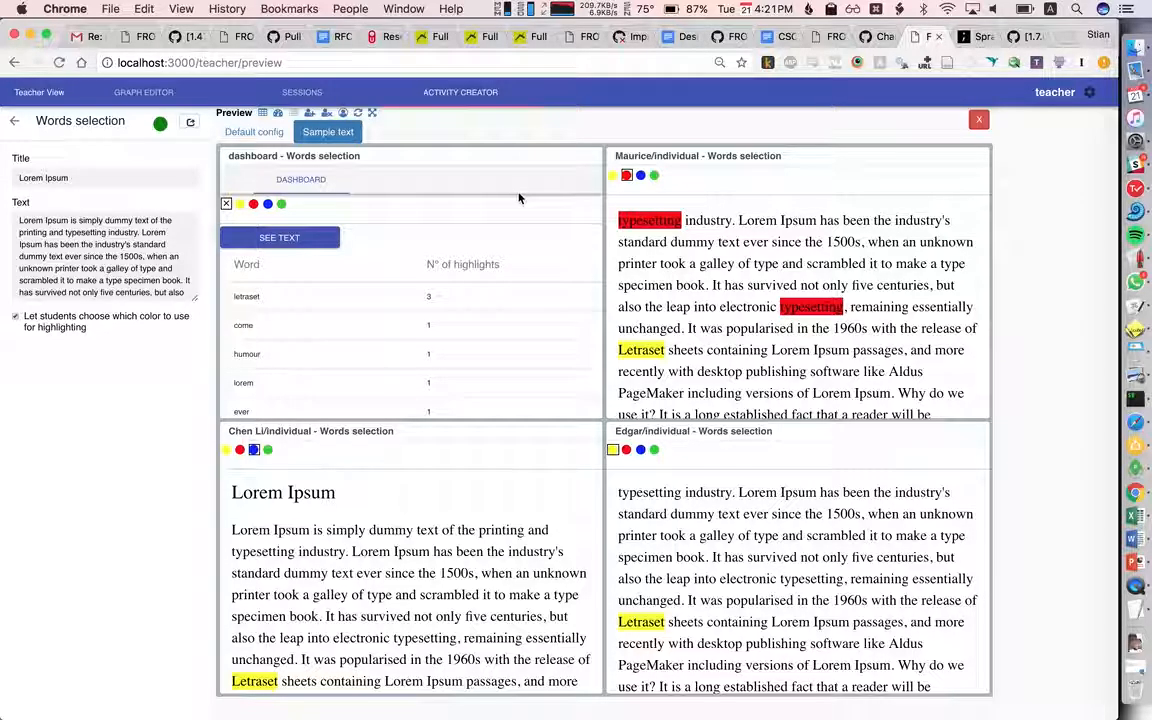
click(158, 95)
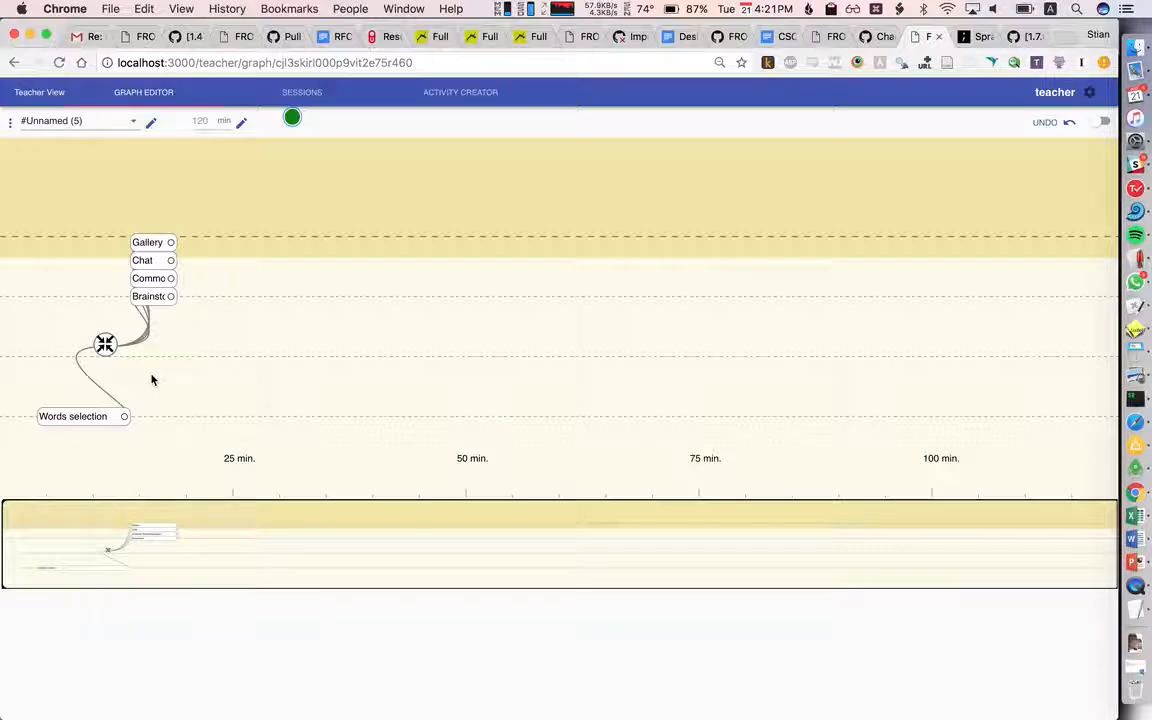
- Select the Words selection node, preview its Pentagon cloud computing text full-size and close the preview
click(99, 417)
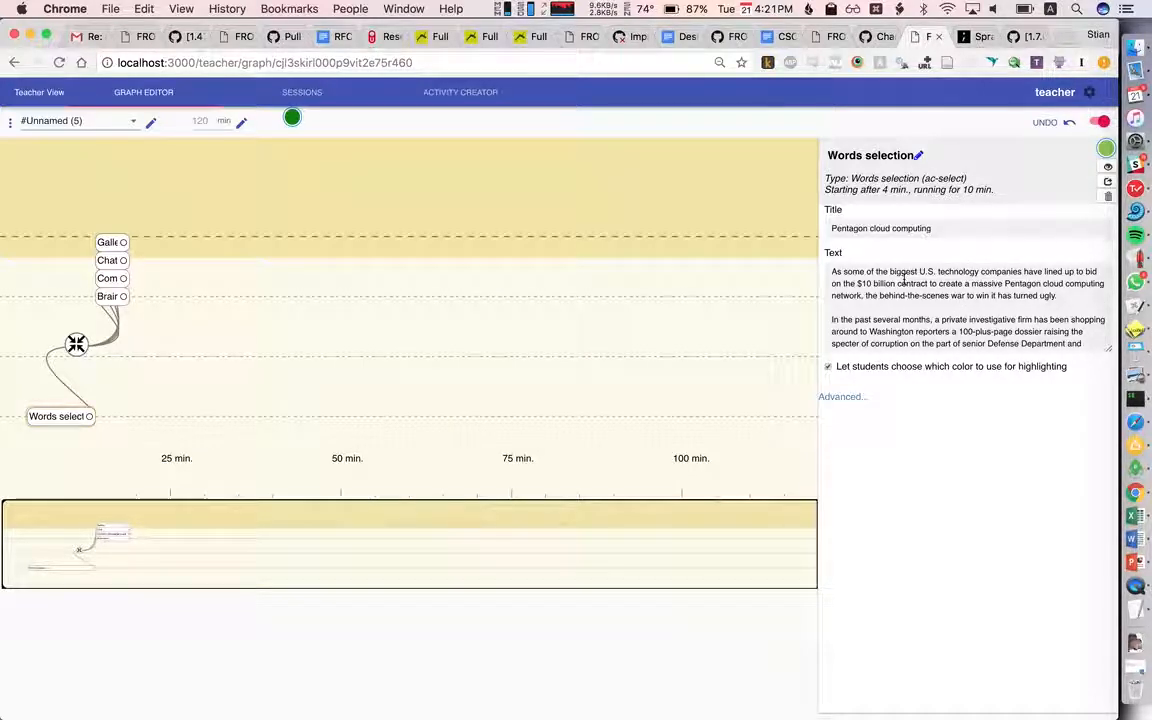
click(1106, 147)
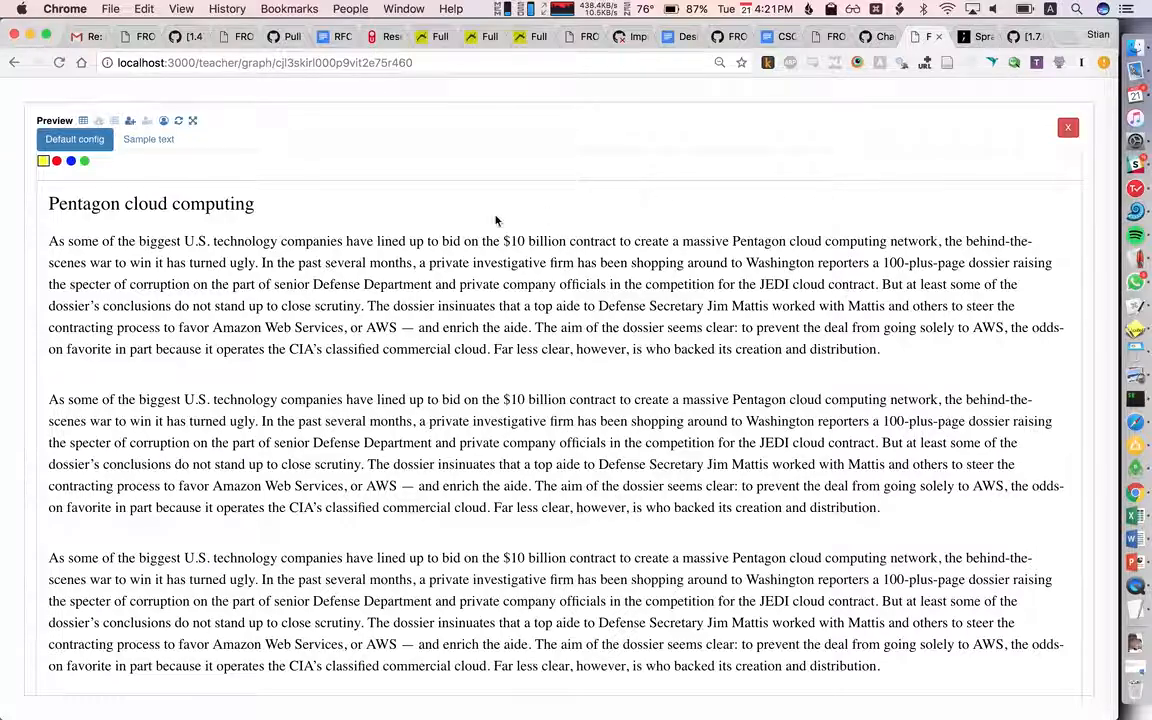
click(1068, 127)
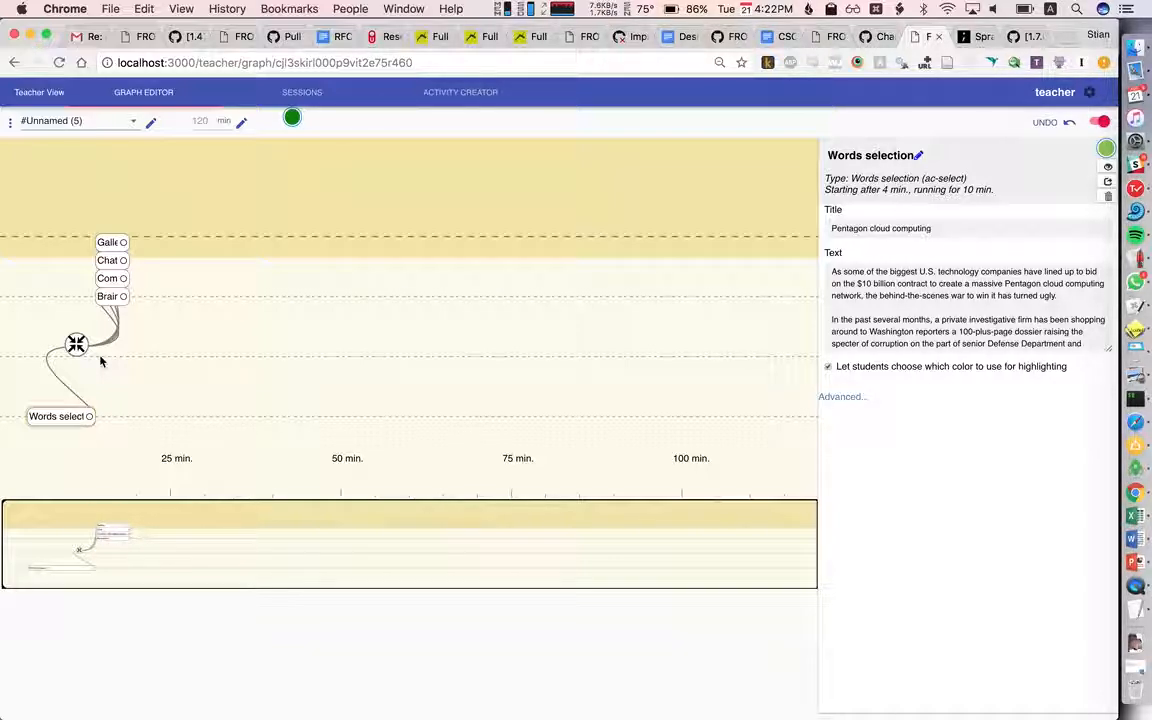
- Start the first activity from the Sessions page and switch to the two student windows
click(302, 92)
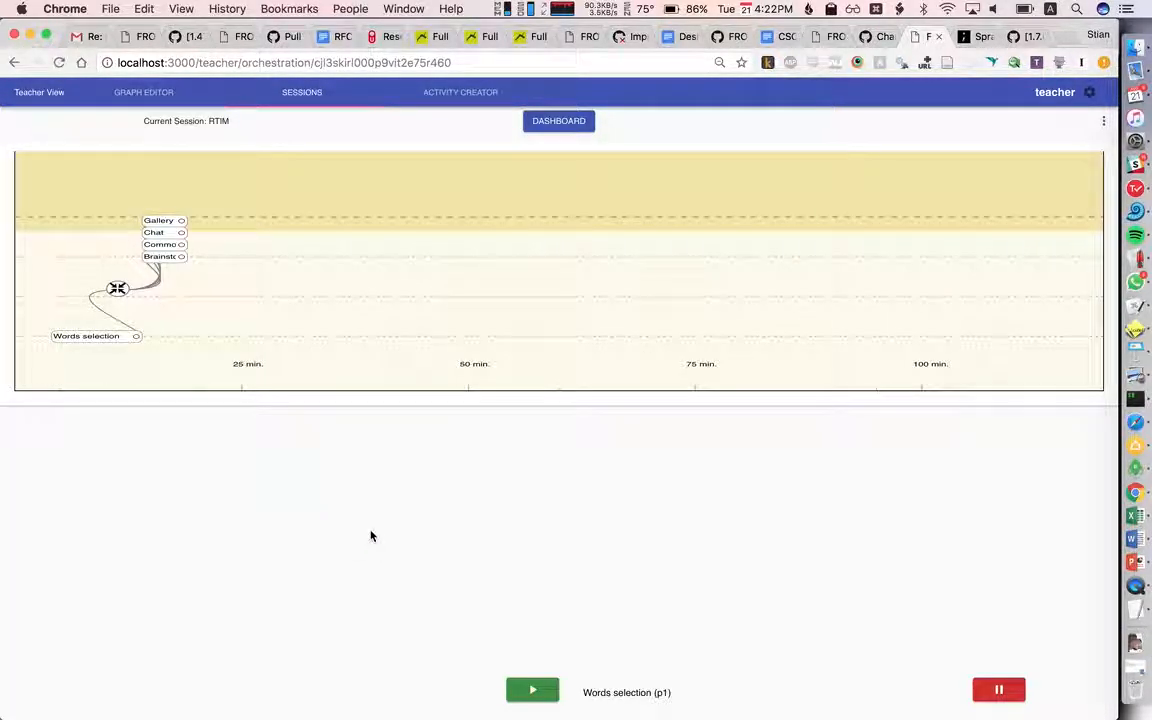
key(super+grave)
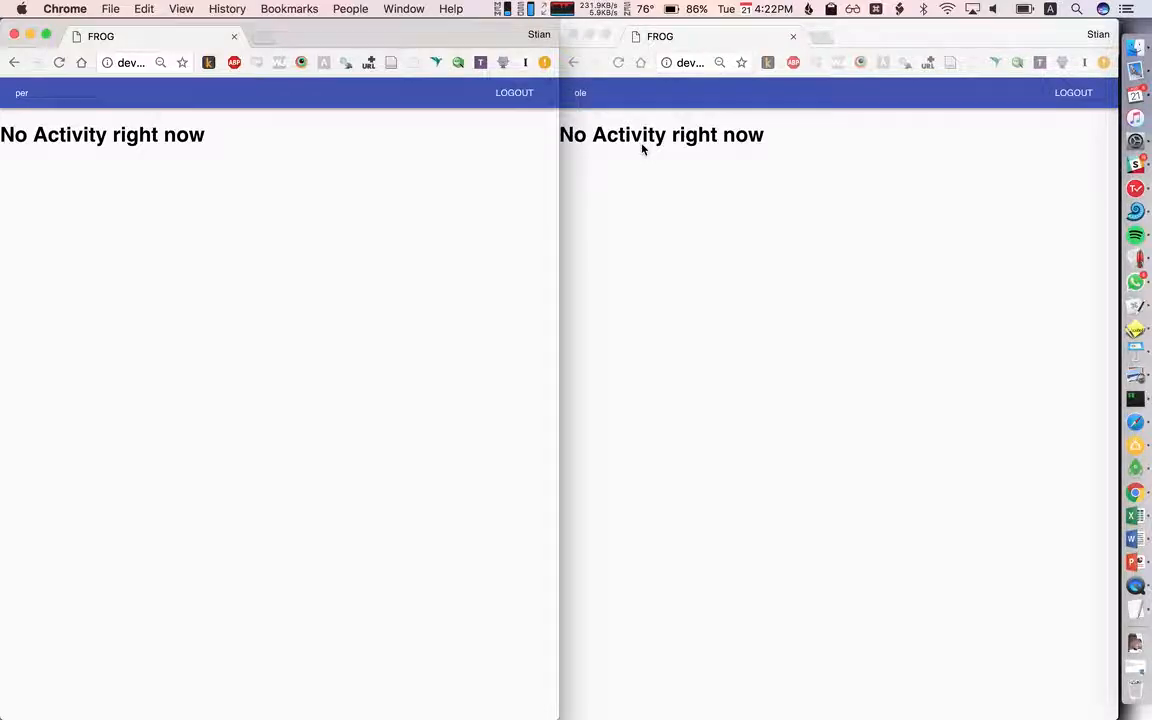
key(super+grave)
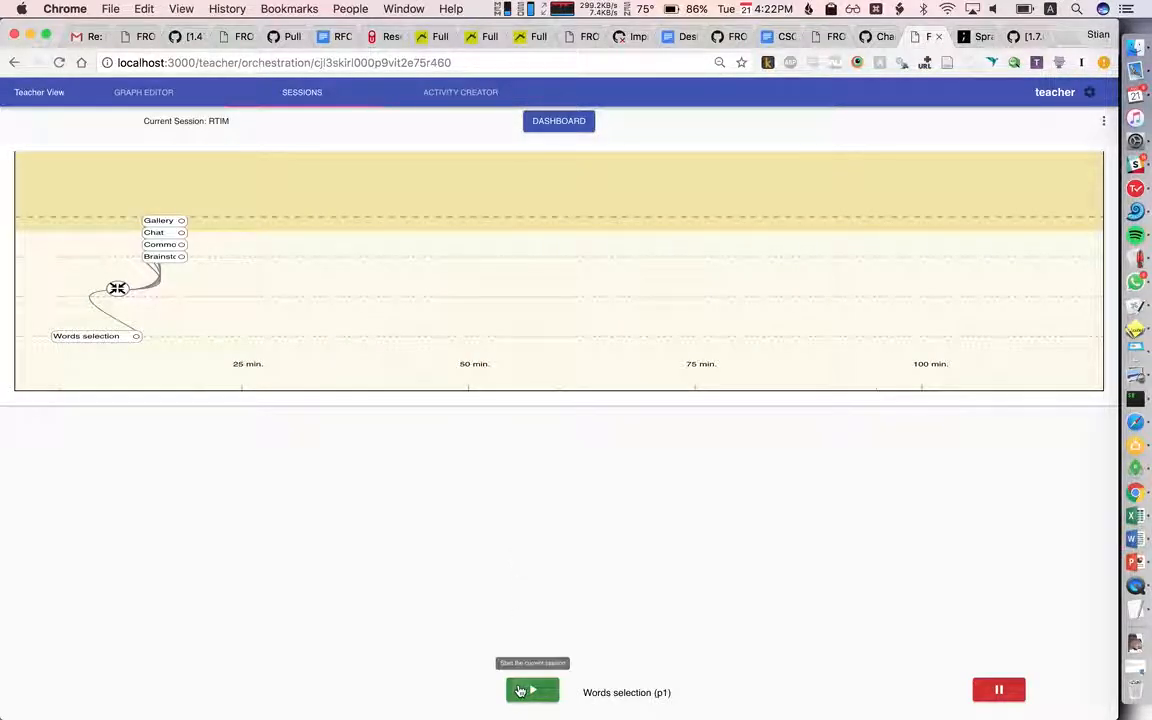
click(522, 690)
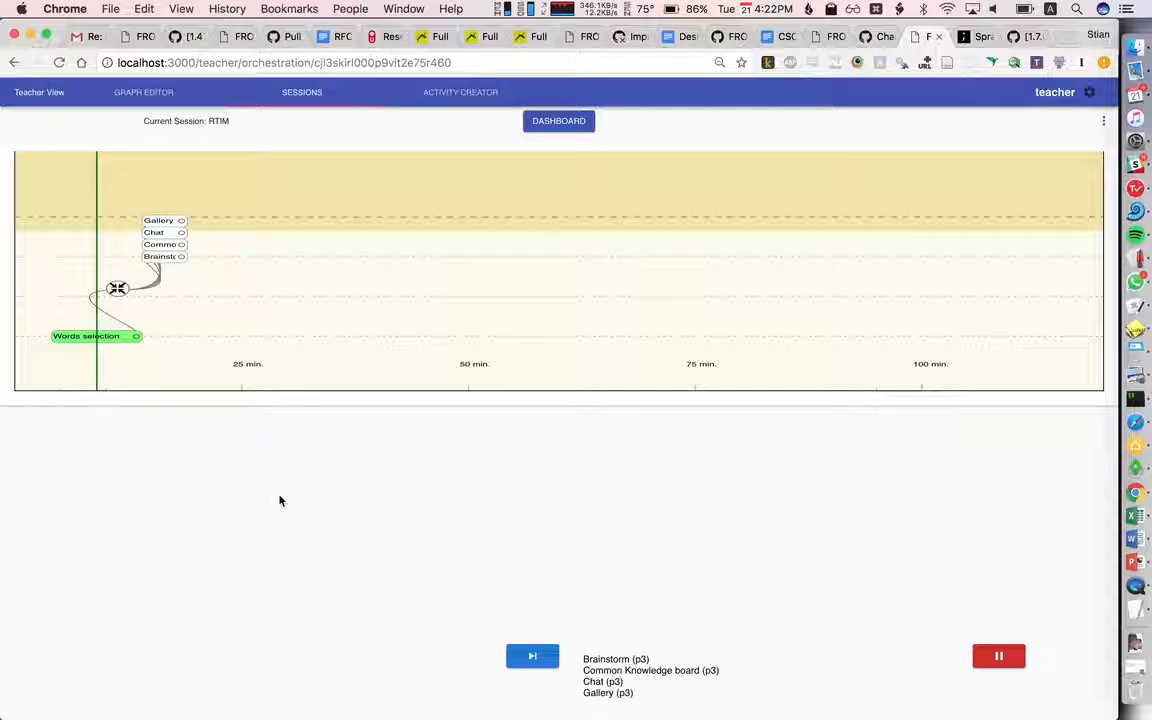
key(super+grave)
key(super+grave)
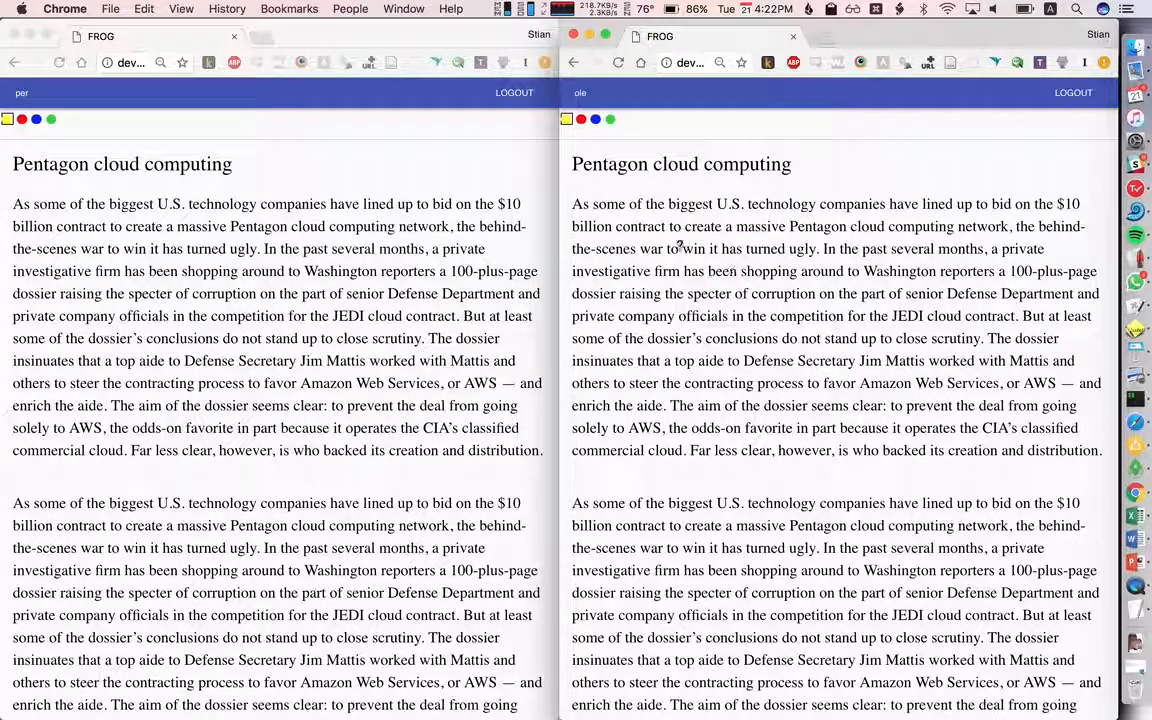
- As the left student, highlight Pentagon in yellow and blue and biggest in red
click(595, 163)
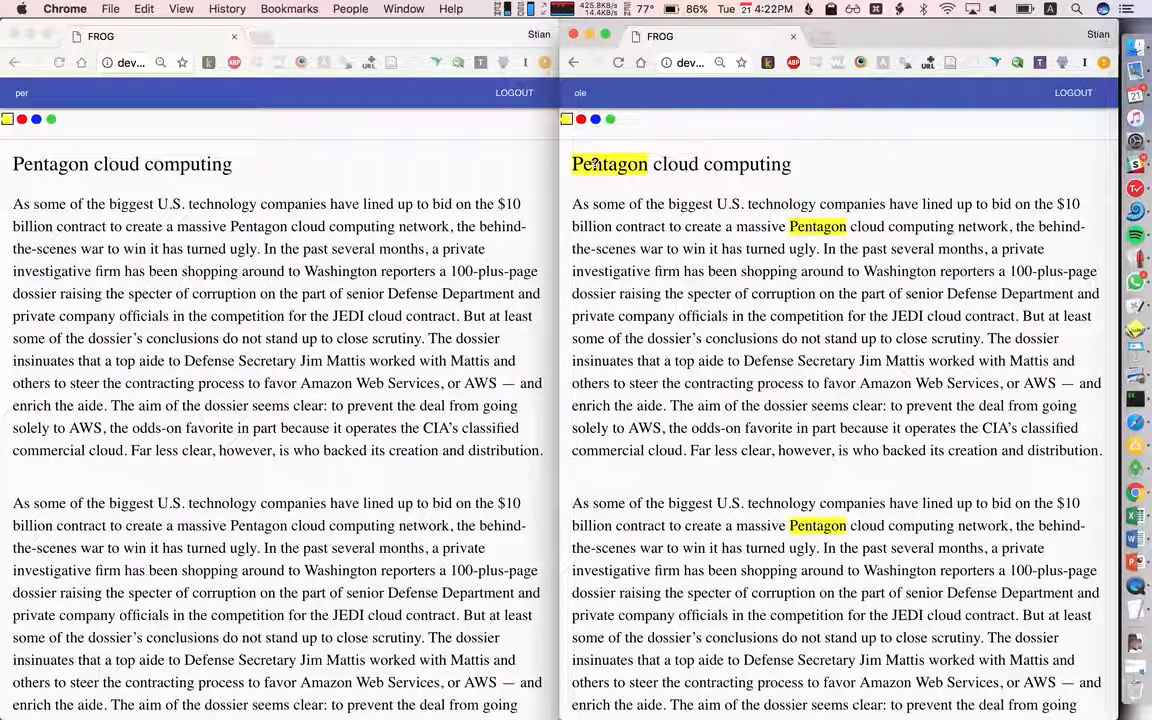
click(22, 119)
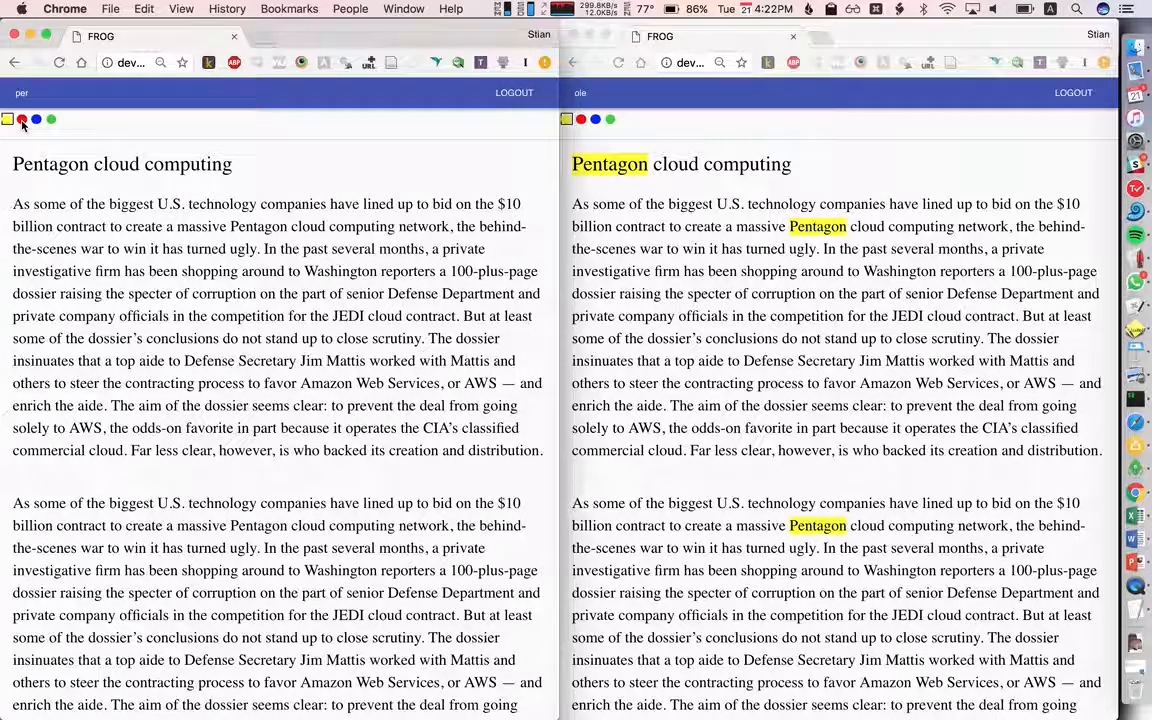
click(131, 204)
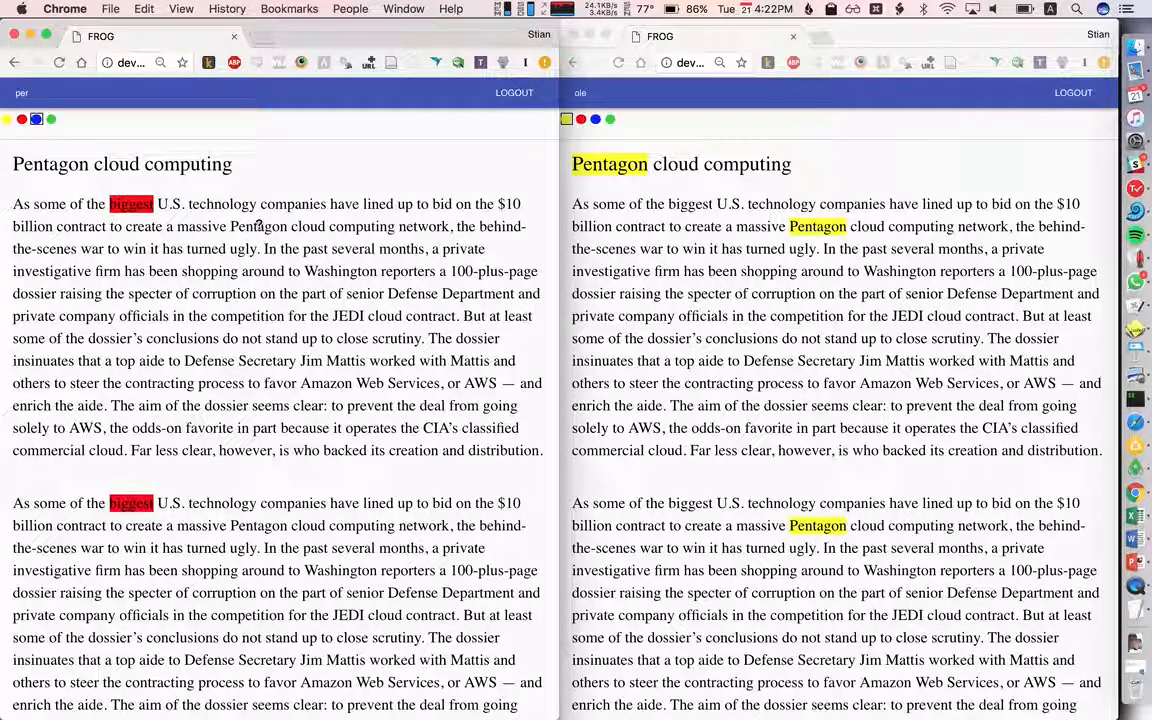
click(50, 164)
- As the right student, highlight company in yellow and officials in green, then show the teacher dashboard counts
click(617, 133)
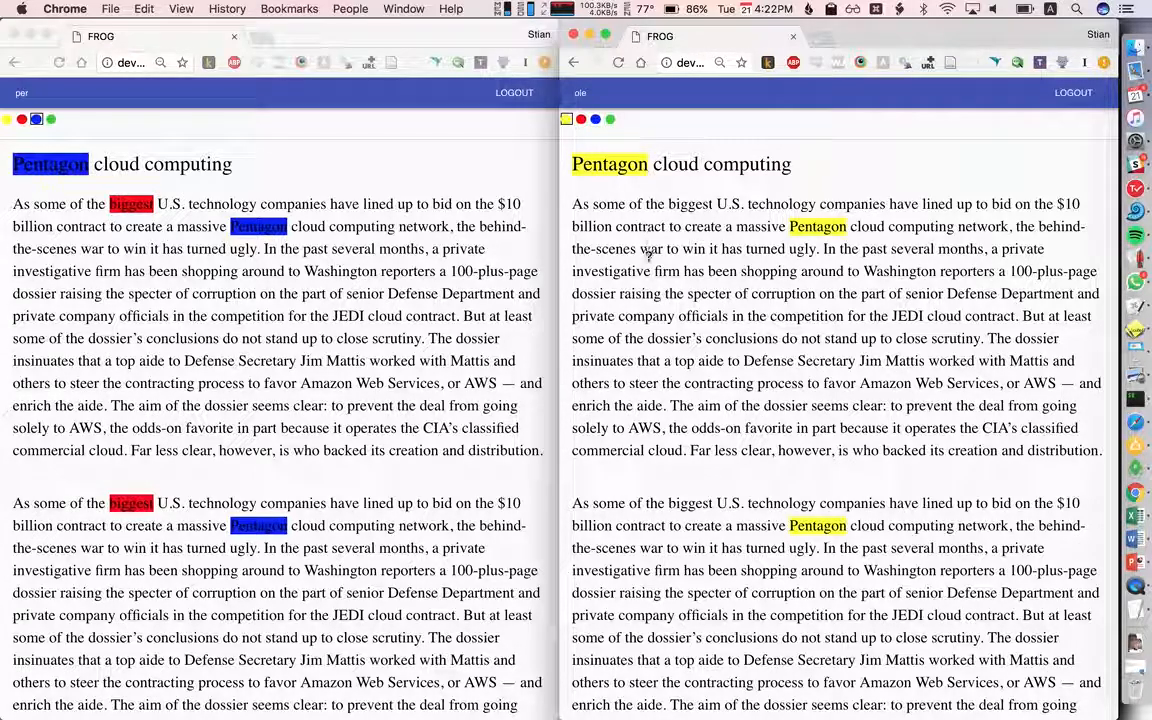
click(646, 316)
click(610, 119)
click(703, 316)
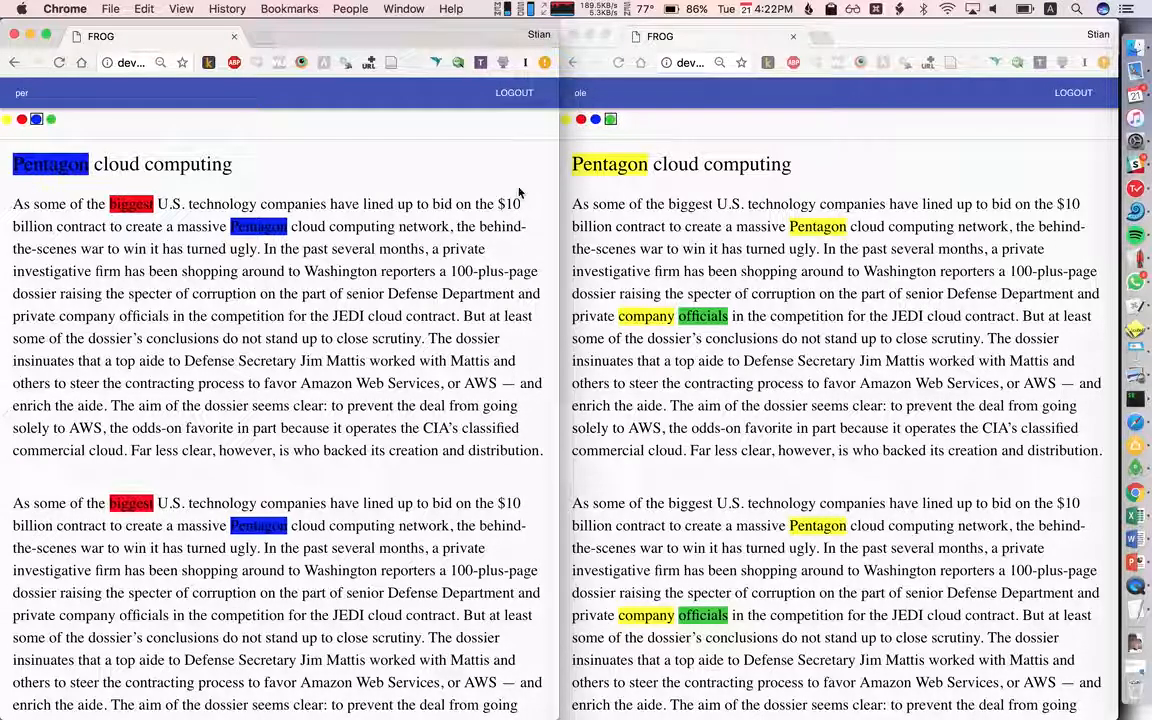
key(super+grave)
click(558, 120)
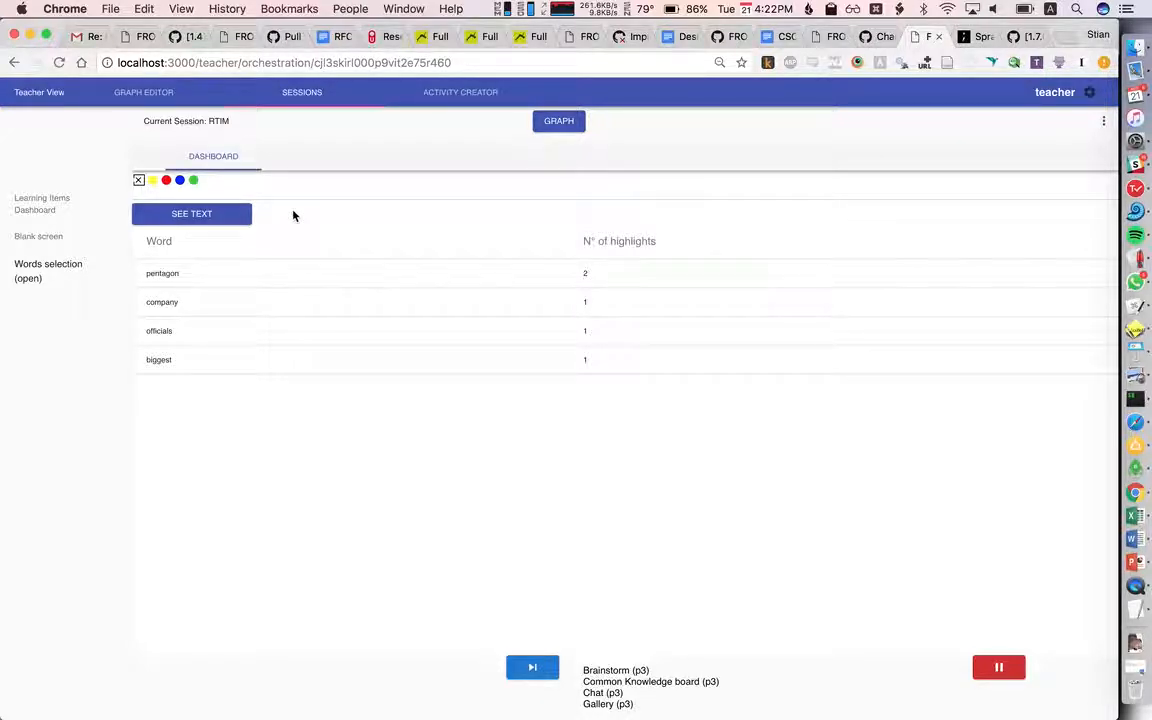
- View the full text filtered to red highlights only, then return to the timeline graph
click(210, 219)
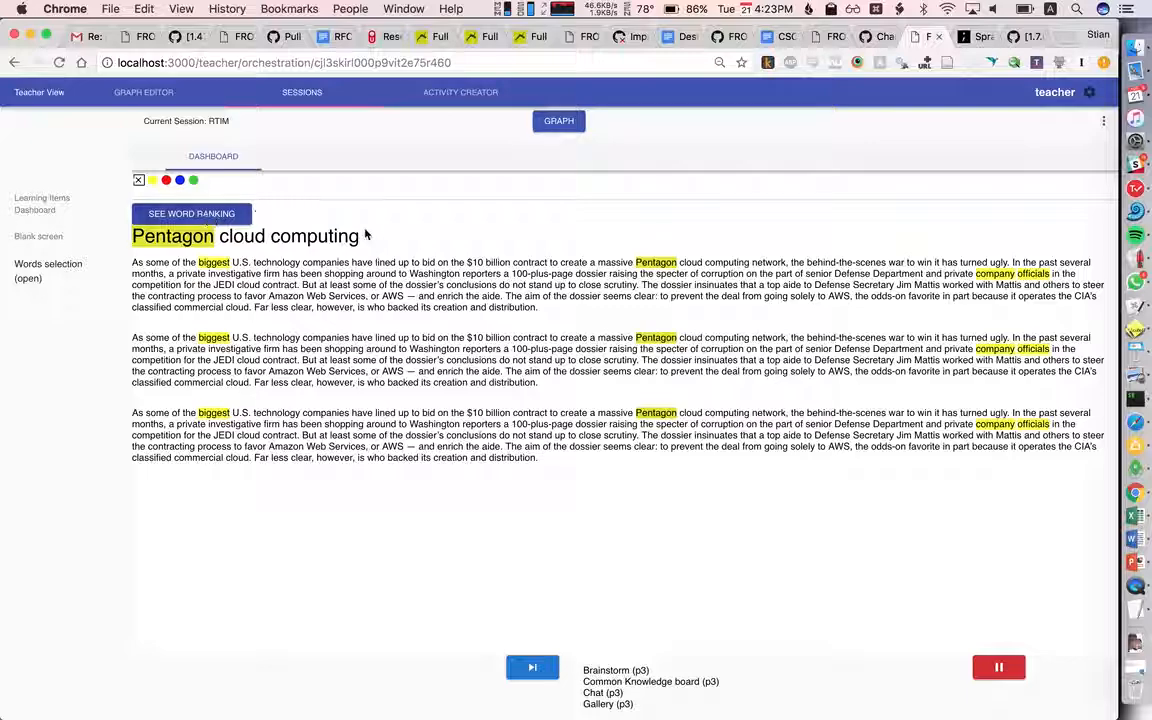
click(166, 181)
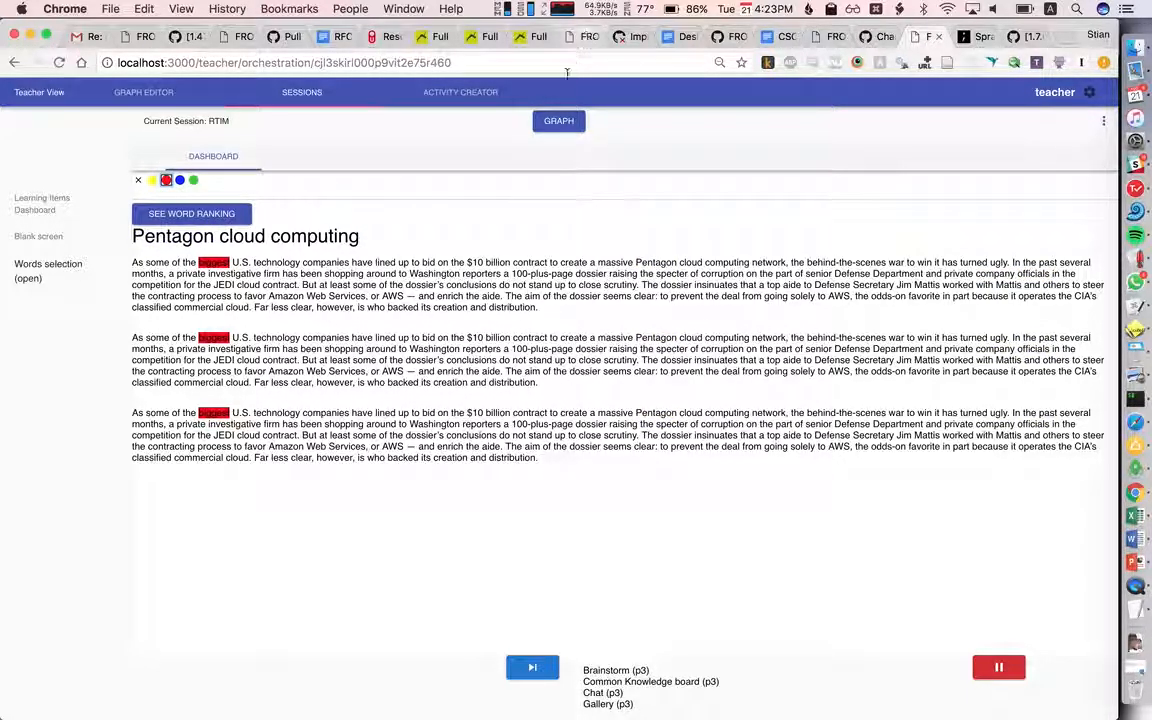
click(558, 120)
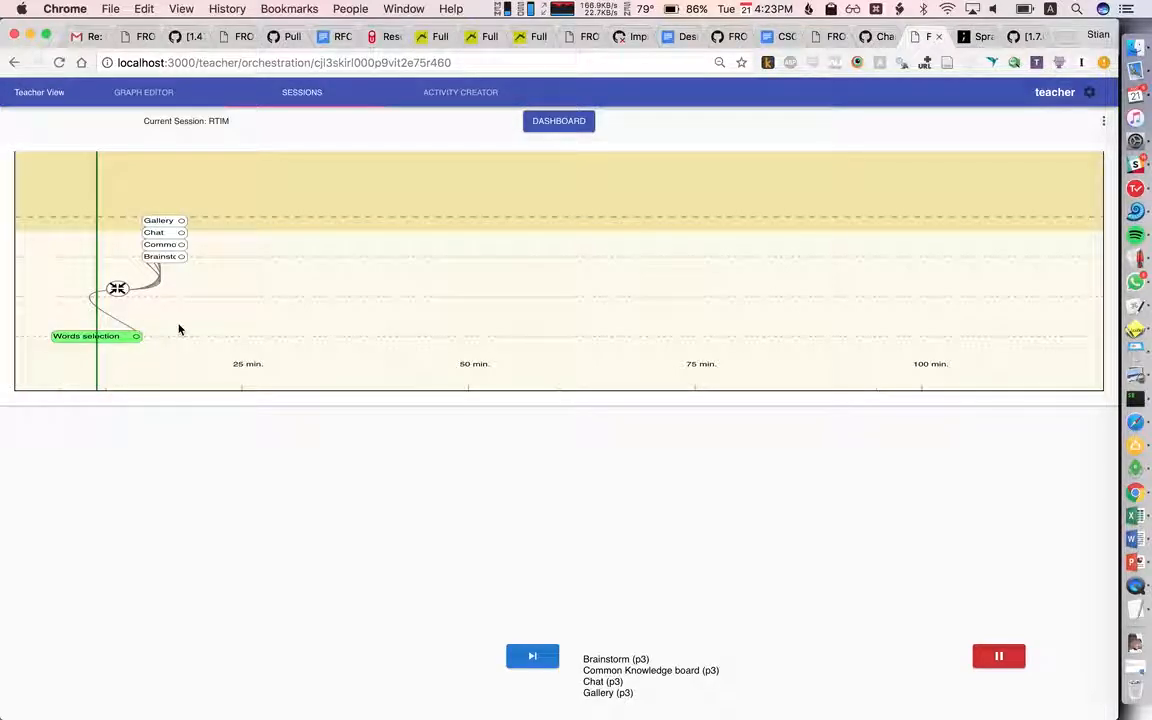
- Advance the session to the next activities and upvote biggest in the Brainstorm panel
click(533, 655)
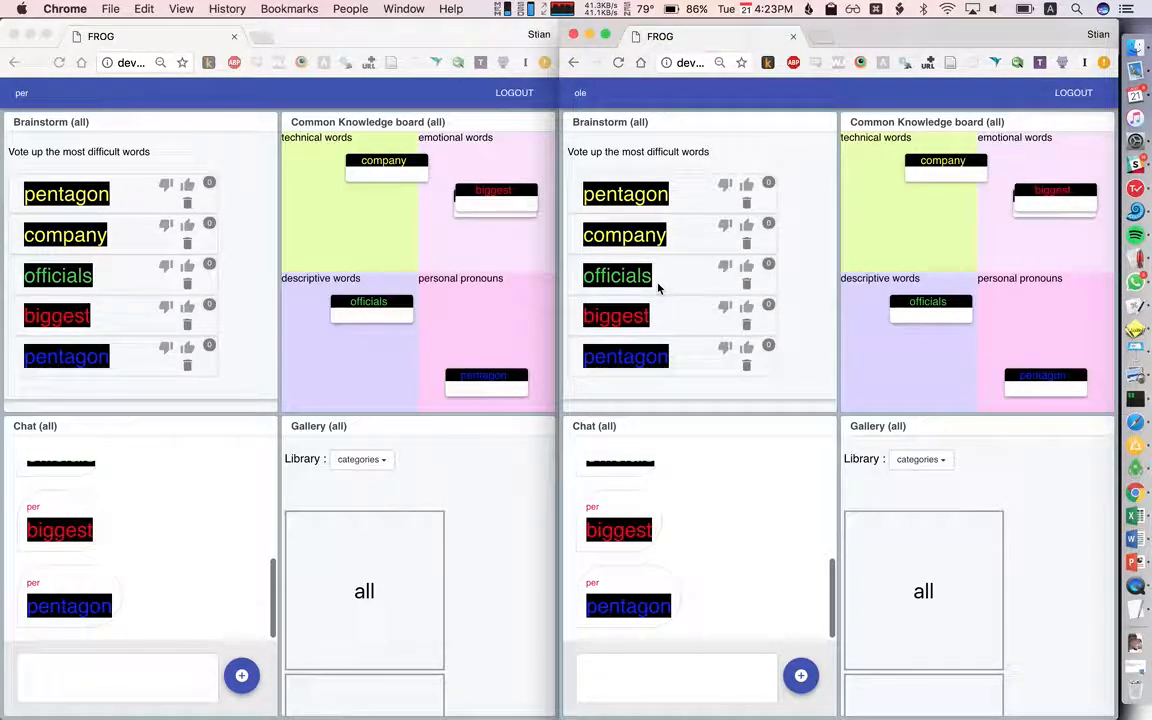
click(746, 307)
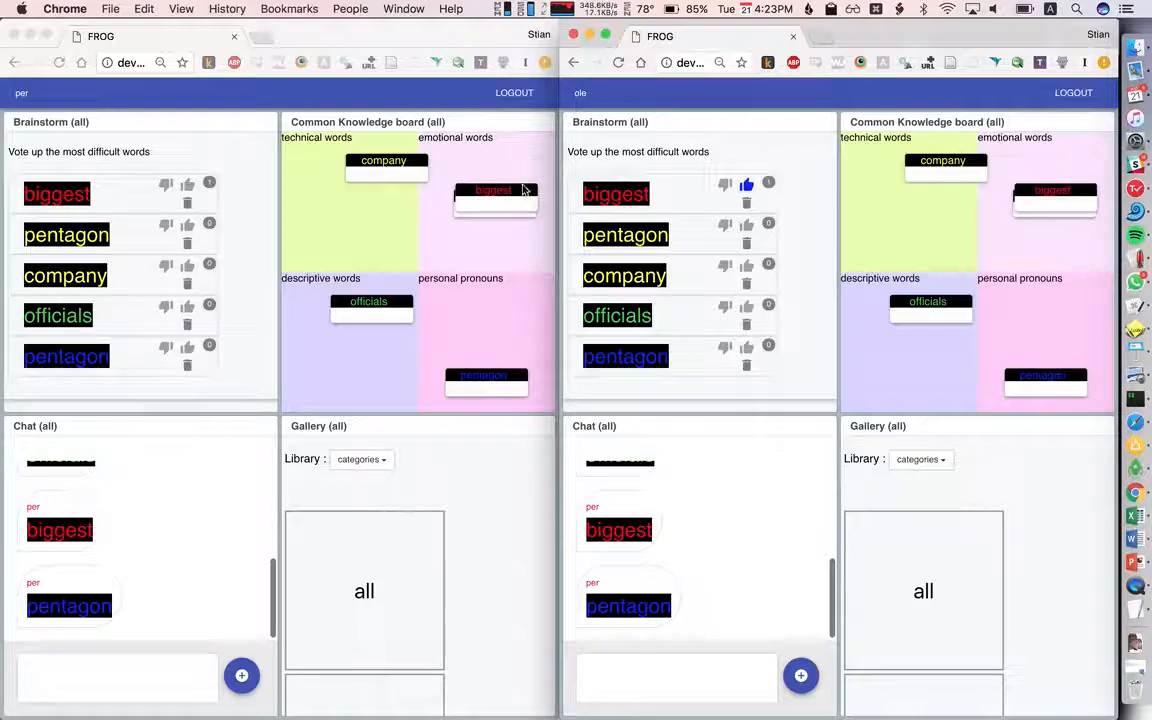
- Place both pentagon cards in technical words, biggest in descriptive words, company in personal pronouns
click(463, 358)
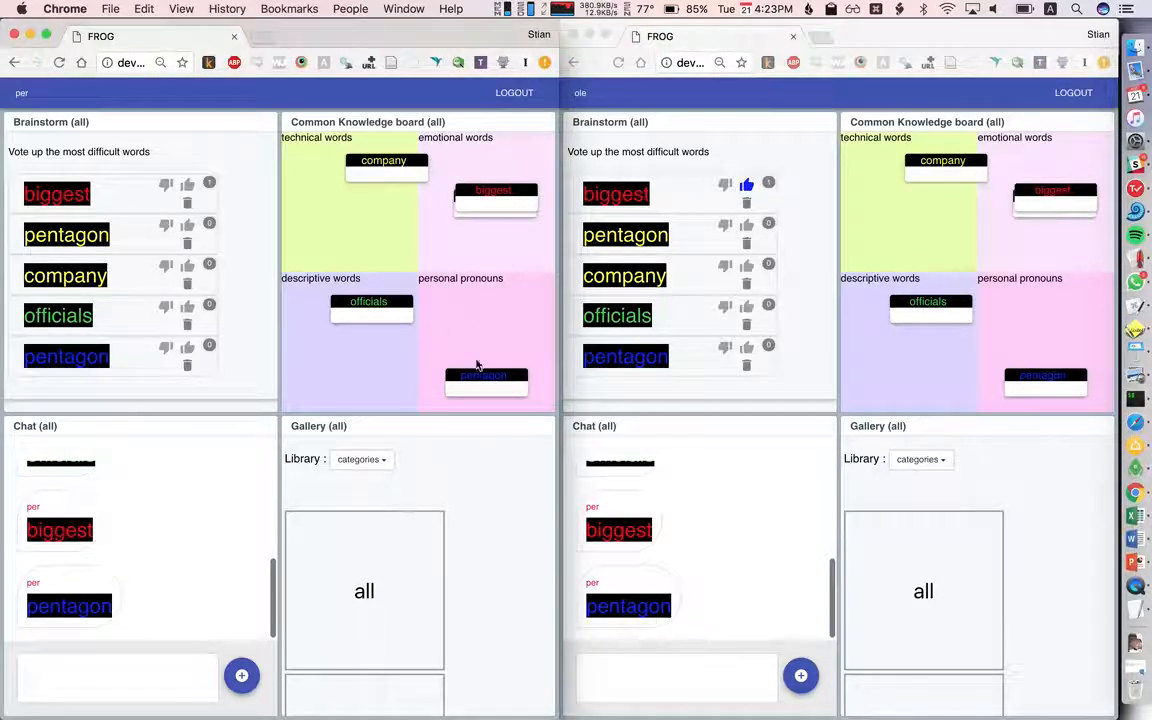
drag(486, 376, 364, 198)
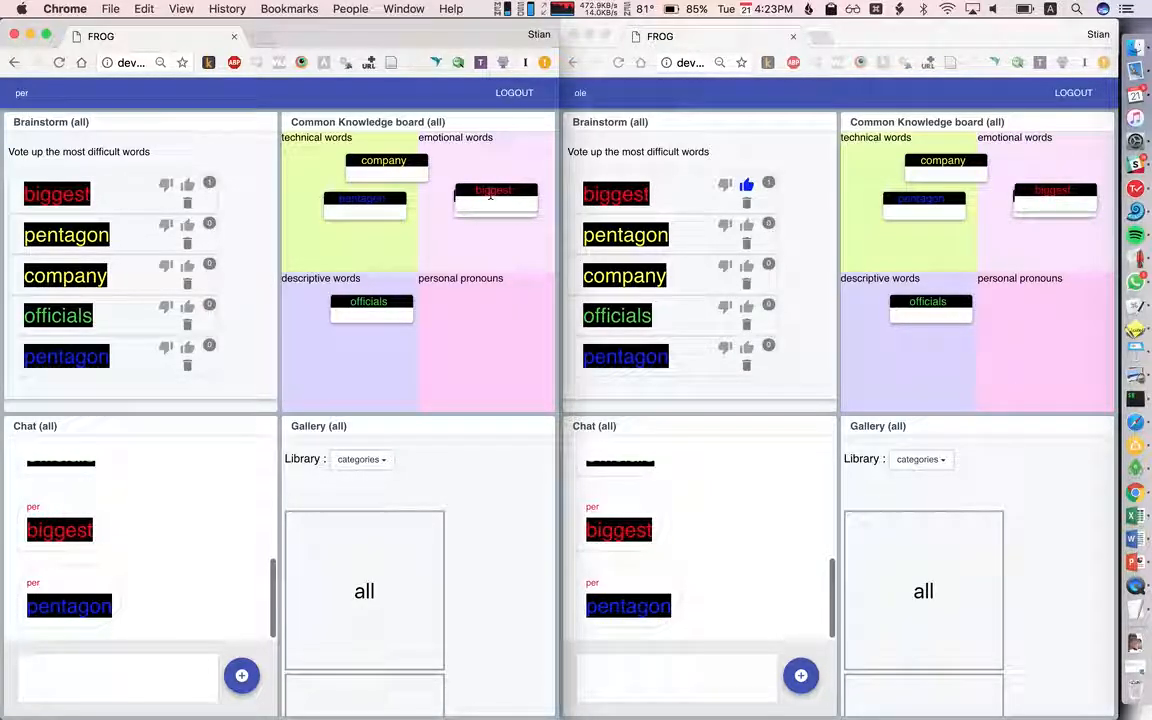
drag(490, 195, 334, 362)
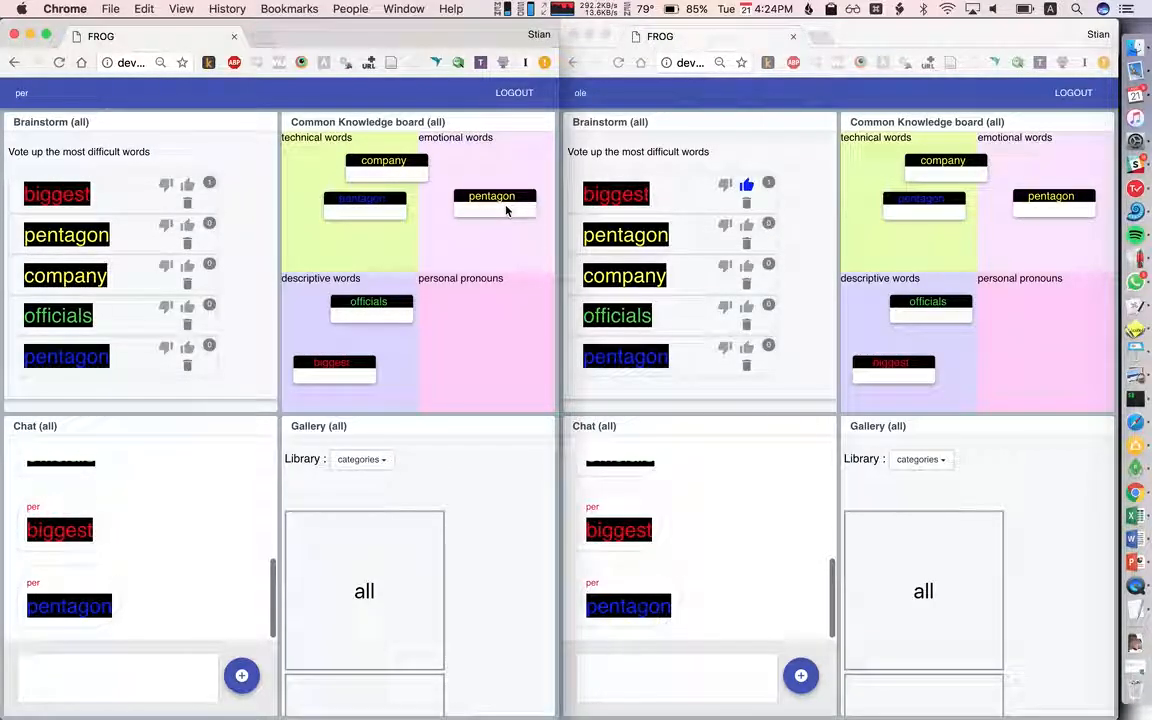
drag(505, 205, 352, 250)
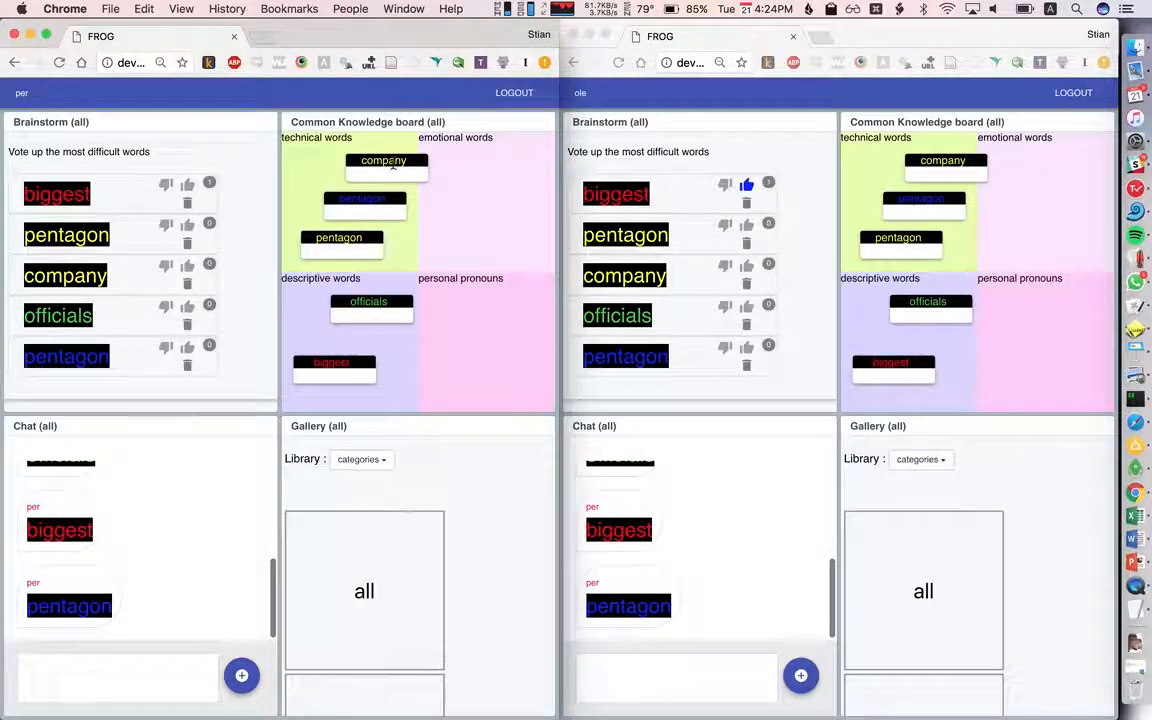
drag(384, 163, 473, 312)
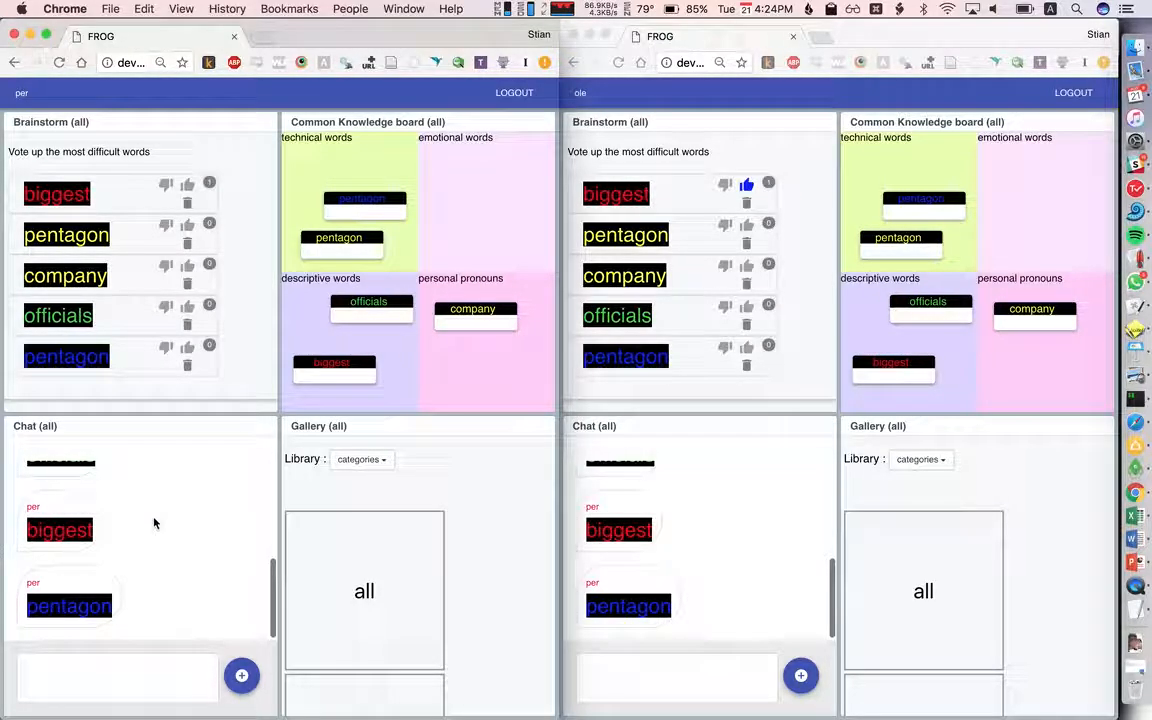
scroll(150, 500, up, 3)
scroll(155, 522, up, 1)
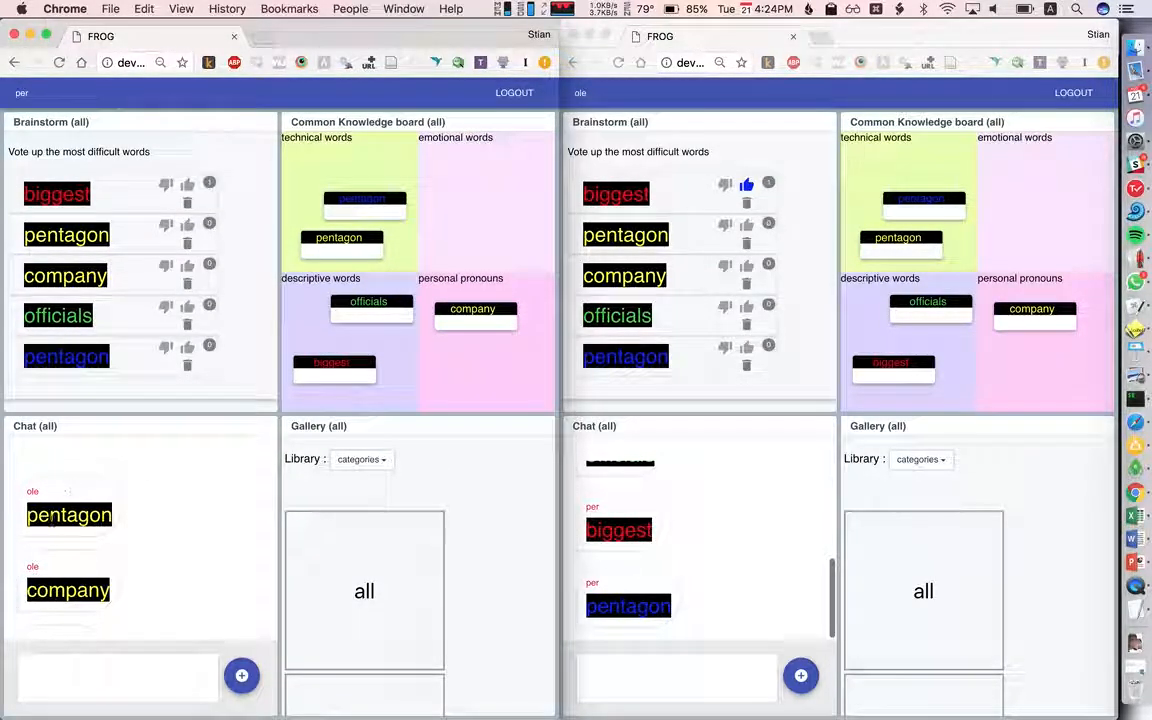
scroll(58, 500, down, 2)
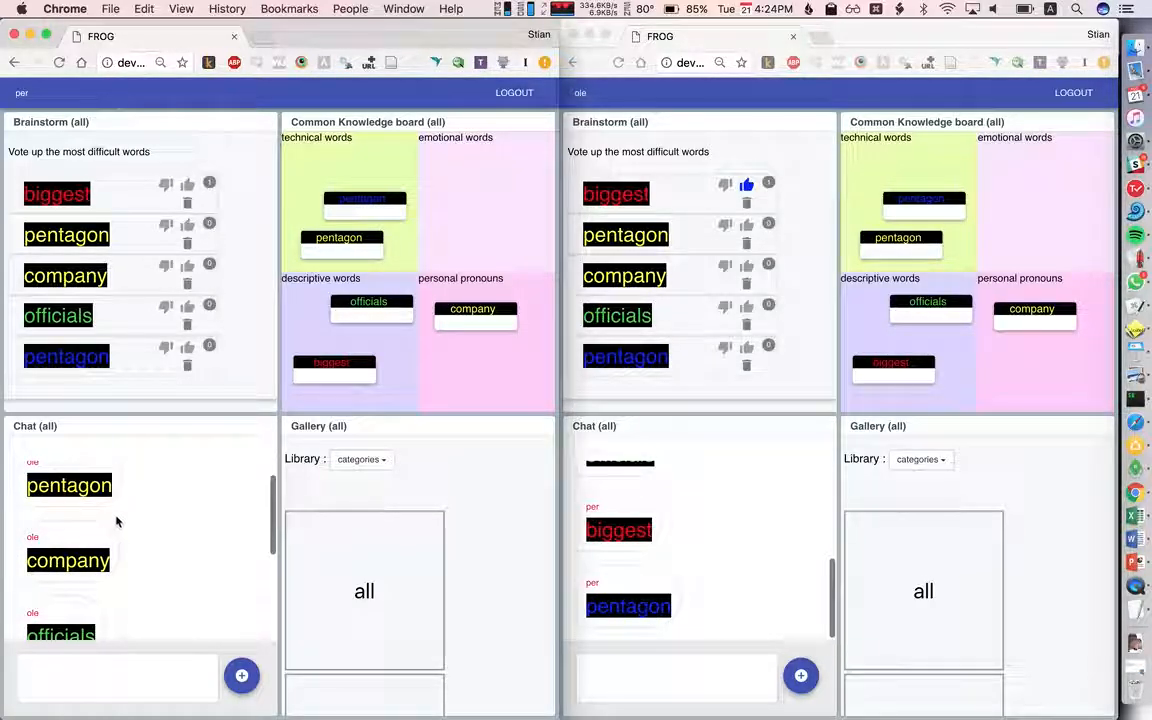
scroll(110, 543, down, 2)
scroll(110, 543, down, 2)
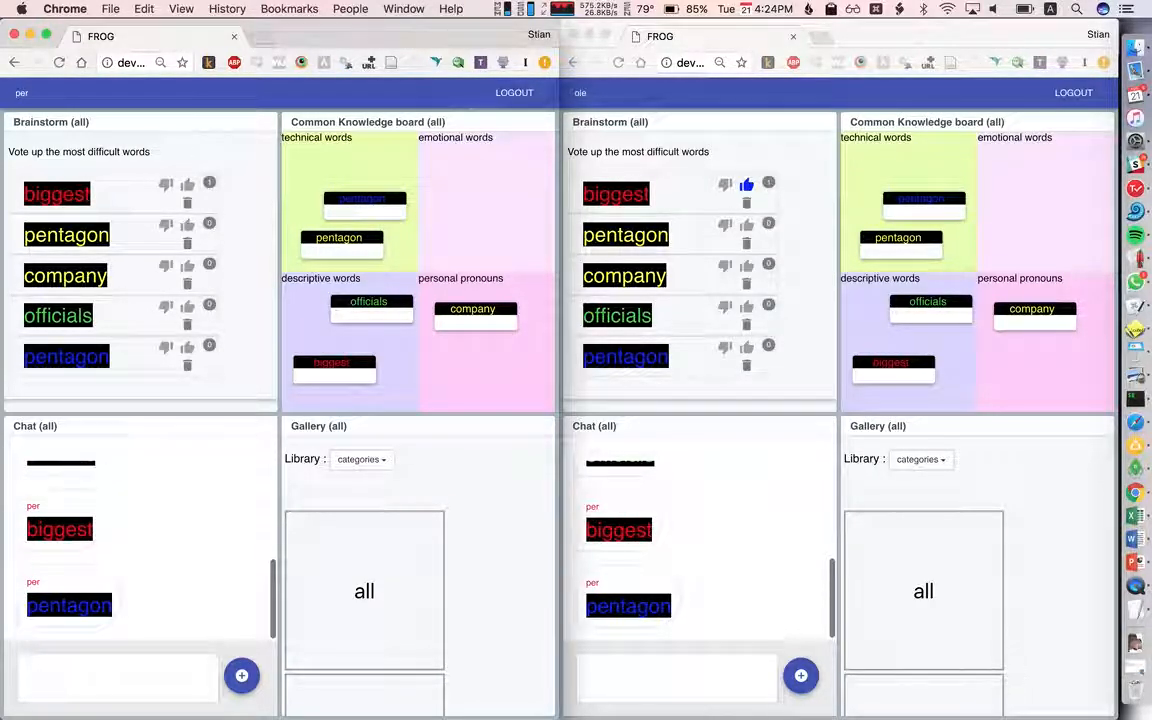
- Send a chat message and open the gallery's Blue category containing pentagon
click(100, 676)
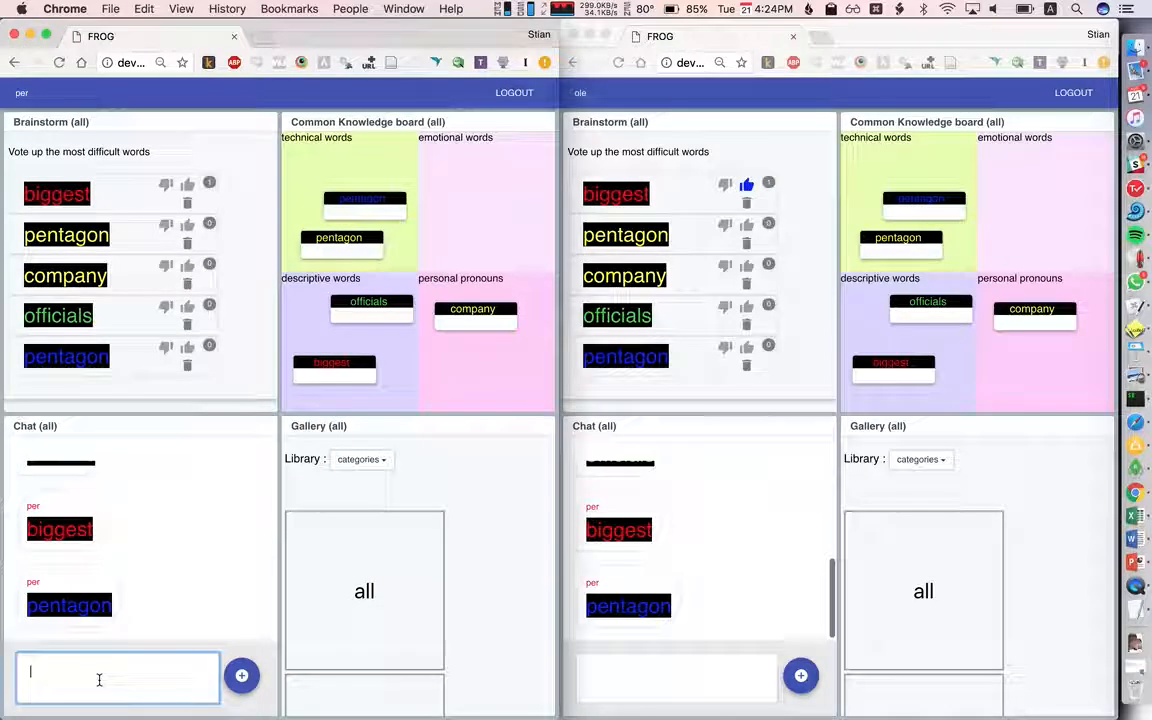
text(continue chat)
key(Return)
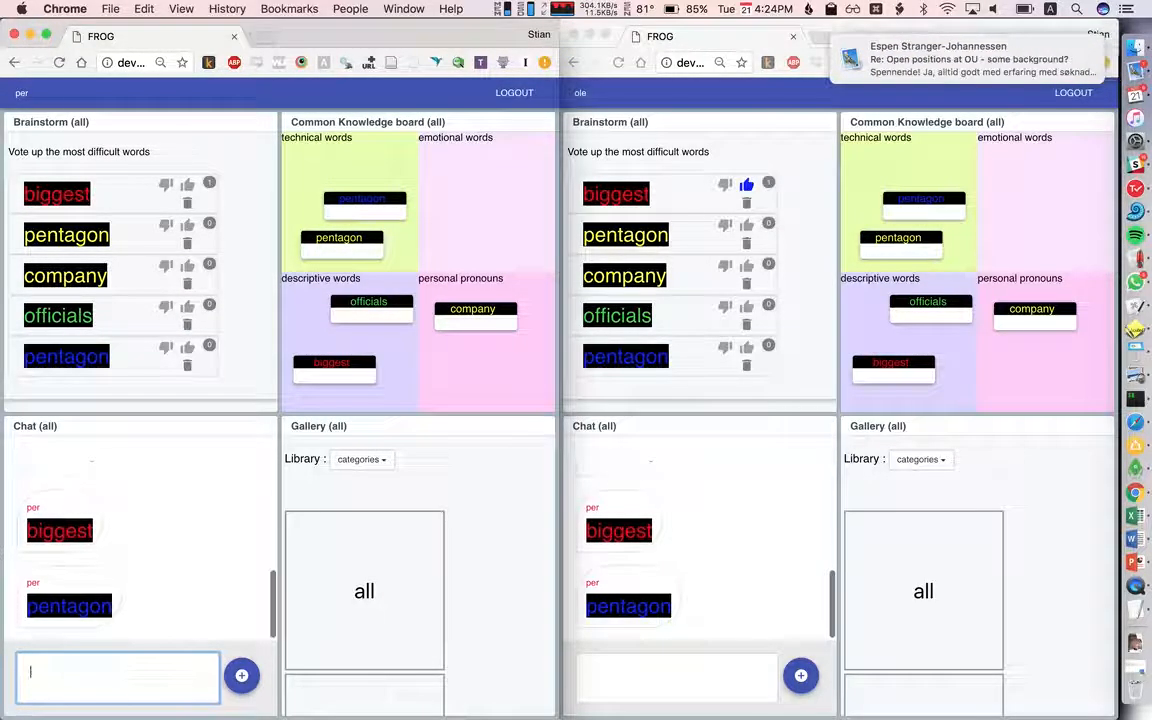
scroll(155, 543, up, 3)
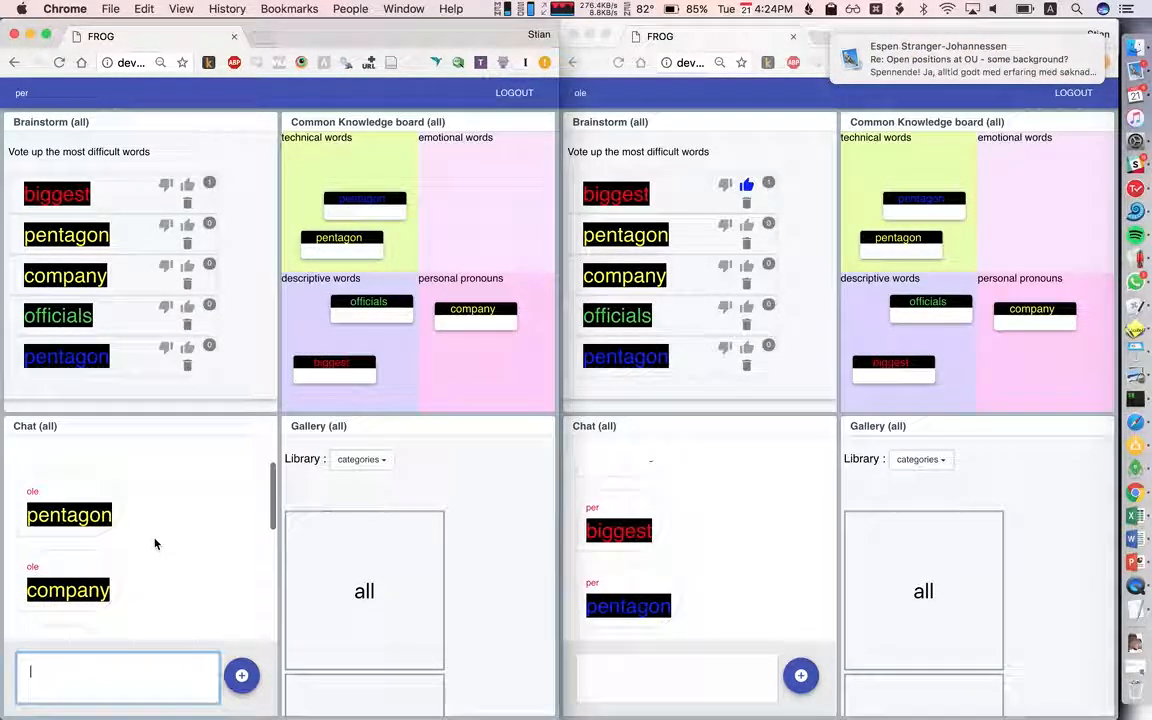
scroll(155, 543, down, 3)
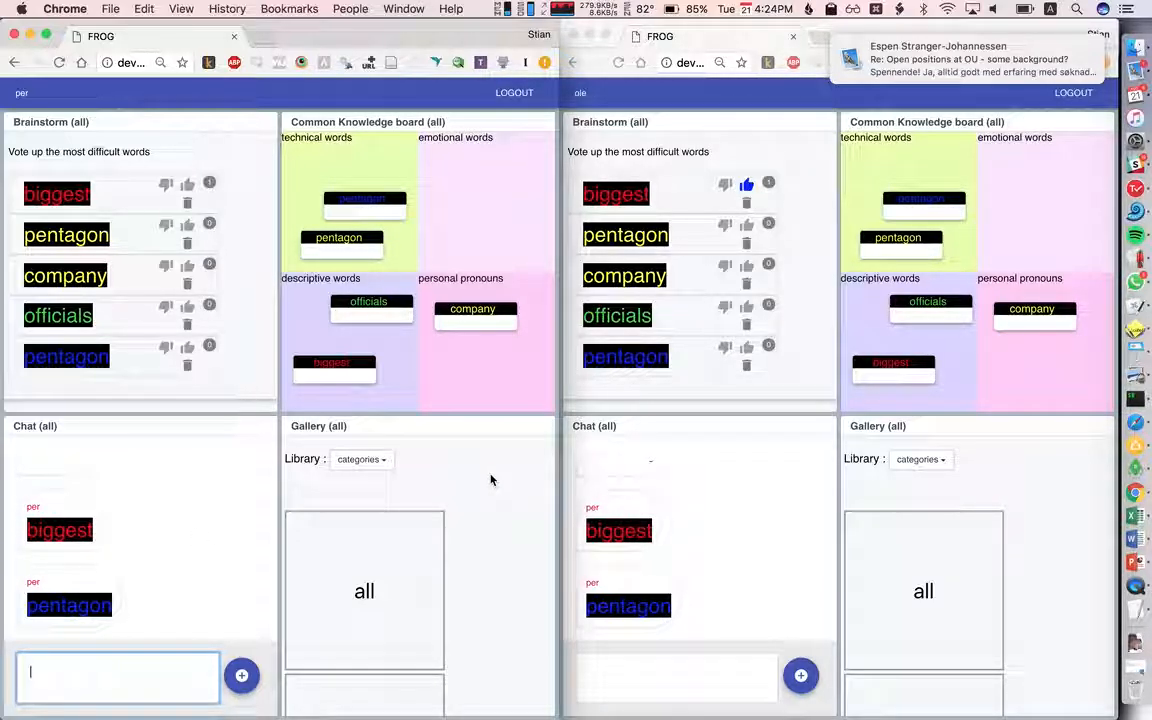
scroll(491, 480, down, 3)
scroll(491, 480, down, 3)
scroll(491, 480, down, 3)
scroll(491, 480, down, 3)
scroll(491, 480, down, 2)
click(405, 580)
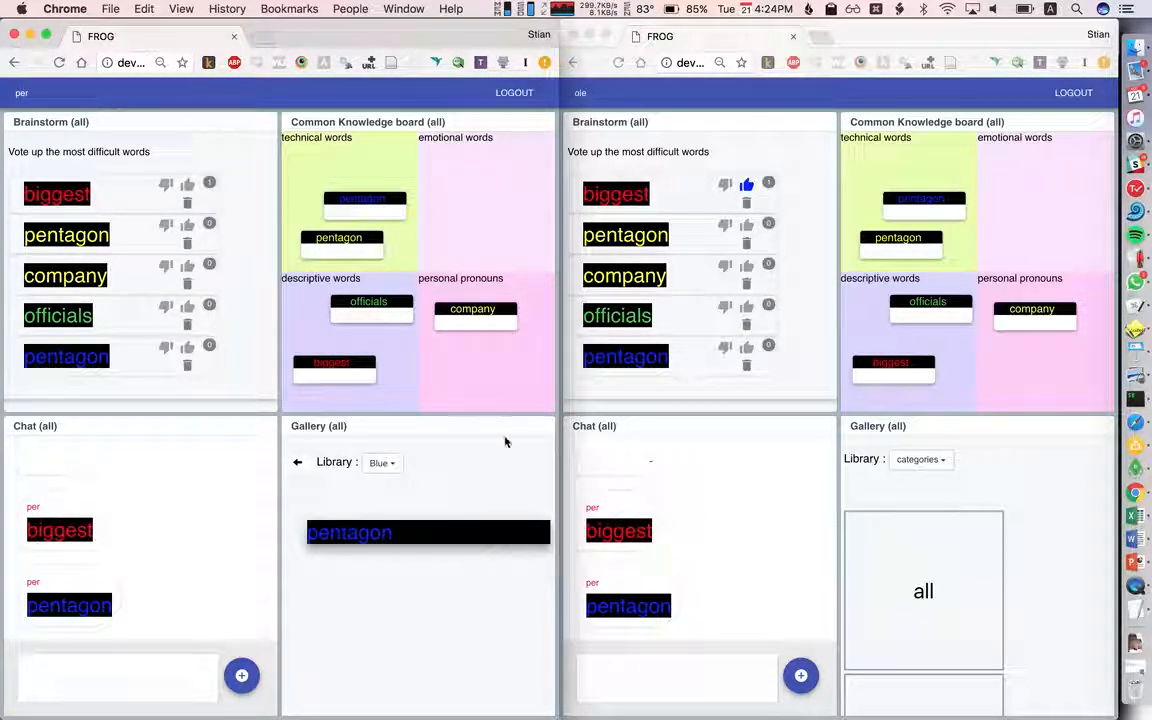